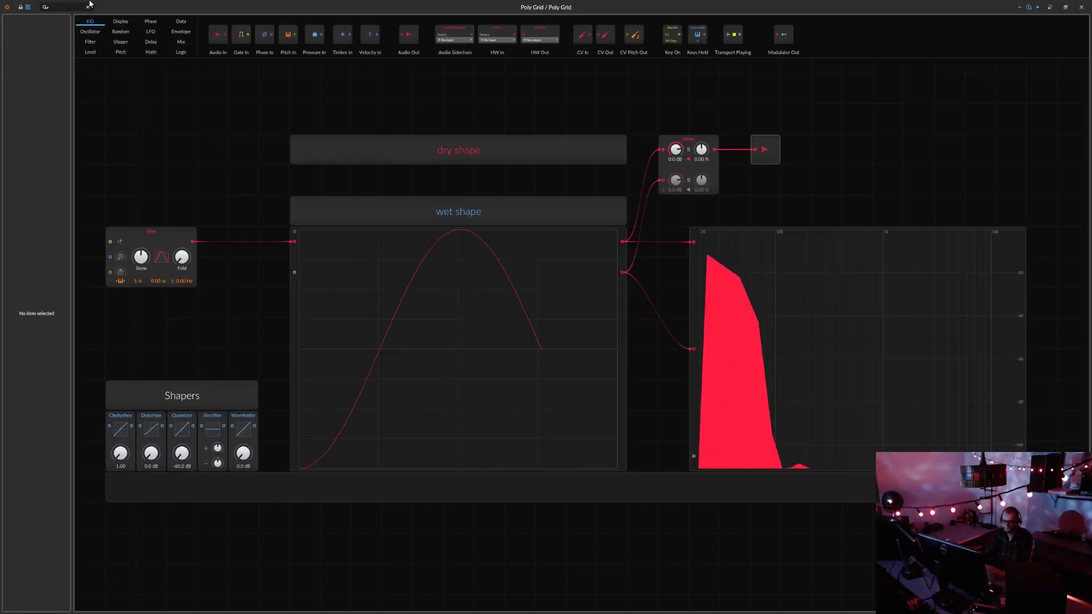
Step: Show the Shaper module category and inspect the wet shape and dry shape labels
left_click(121, 44)
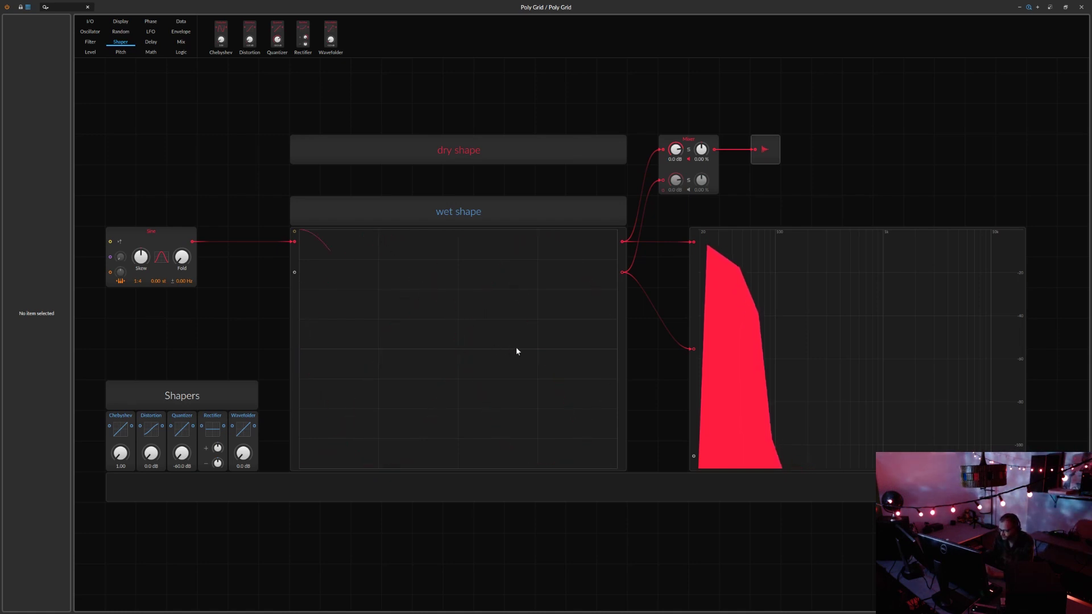
left_click(489, 218)
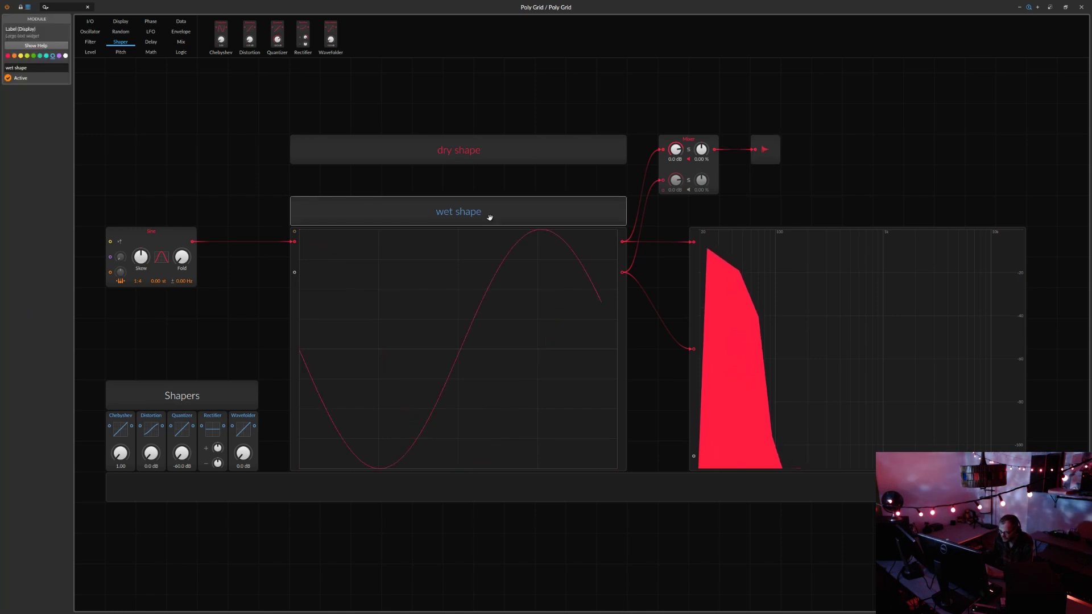
left_click(515, 155)
left_click(521, 214)
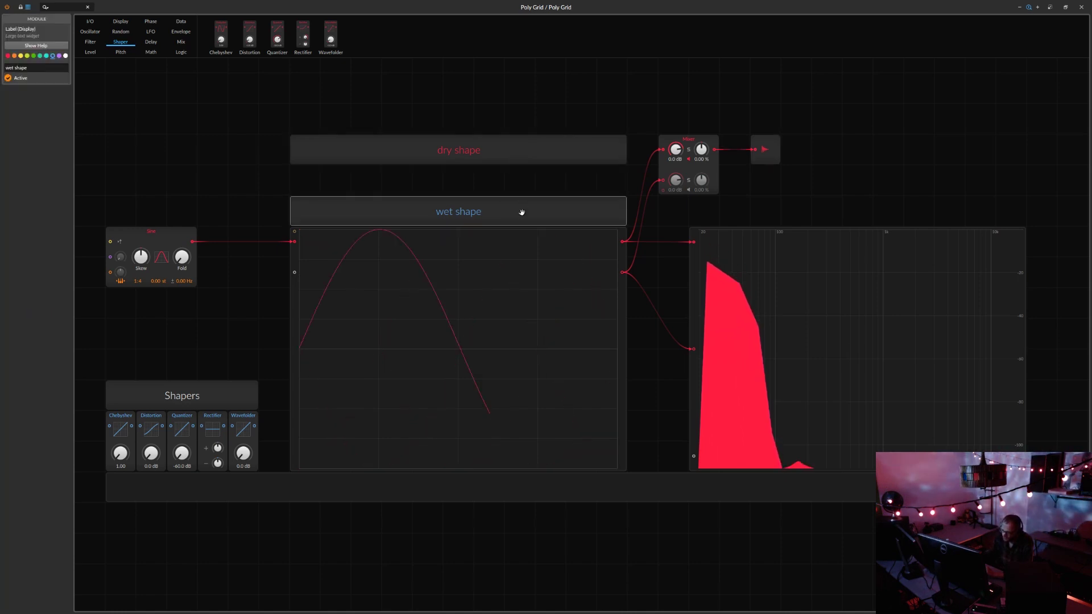
left_click(524, 156)
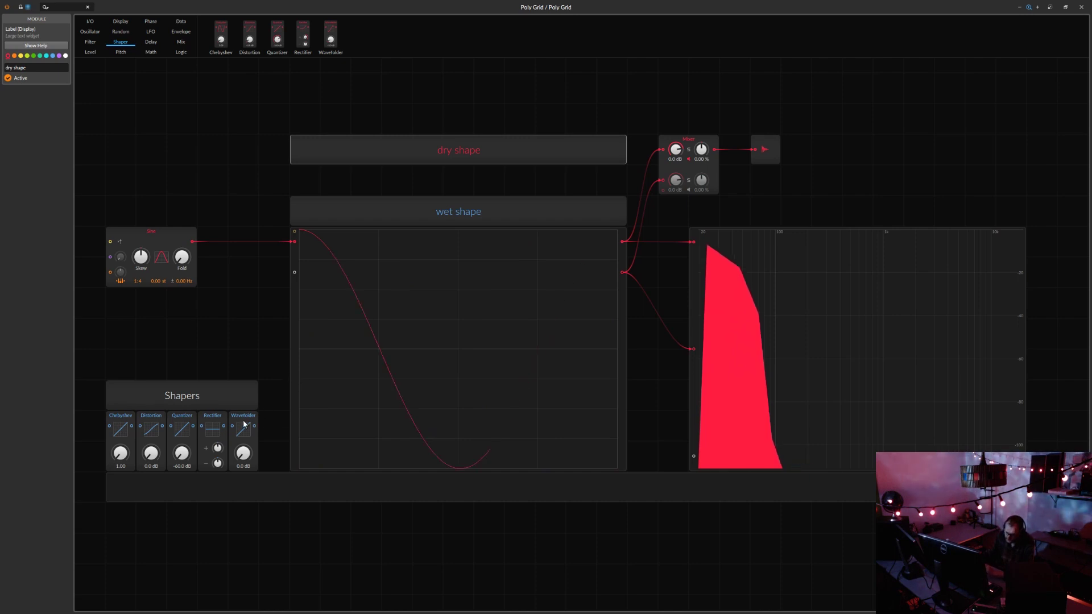
Step: Move the Wavefolder beside the Sine oscillator and wire the oscillator through it into the oscilloscope's second input
left_click_drag(244, 424, 247, 307)
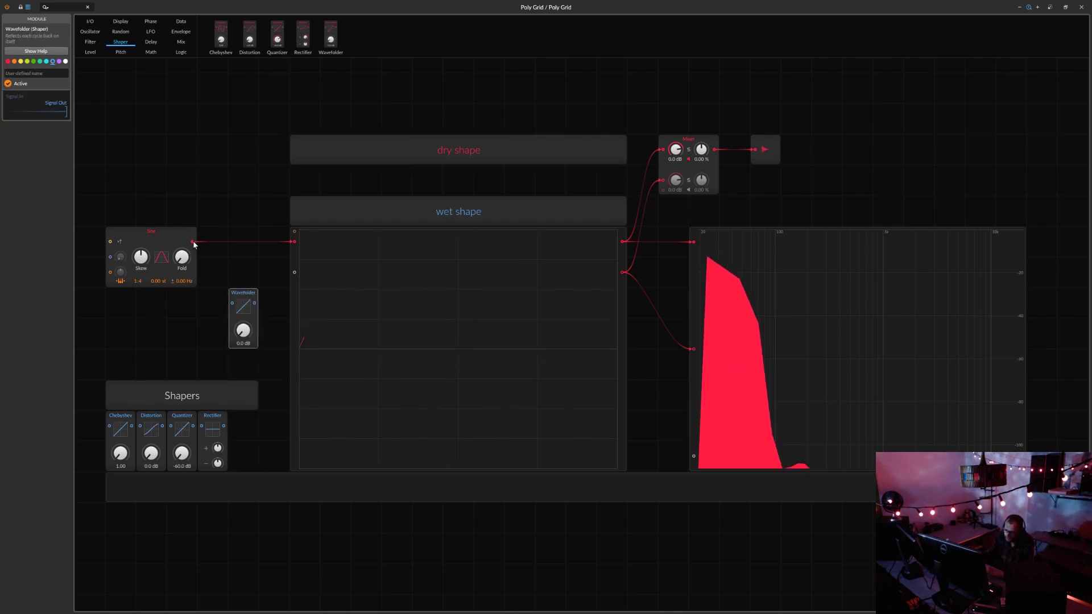
left_click_drag(223, 279, 231, 303)
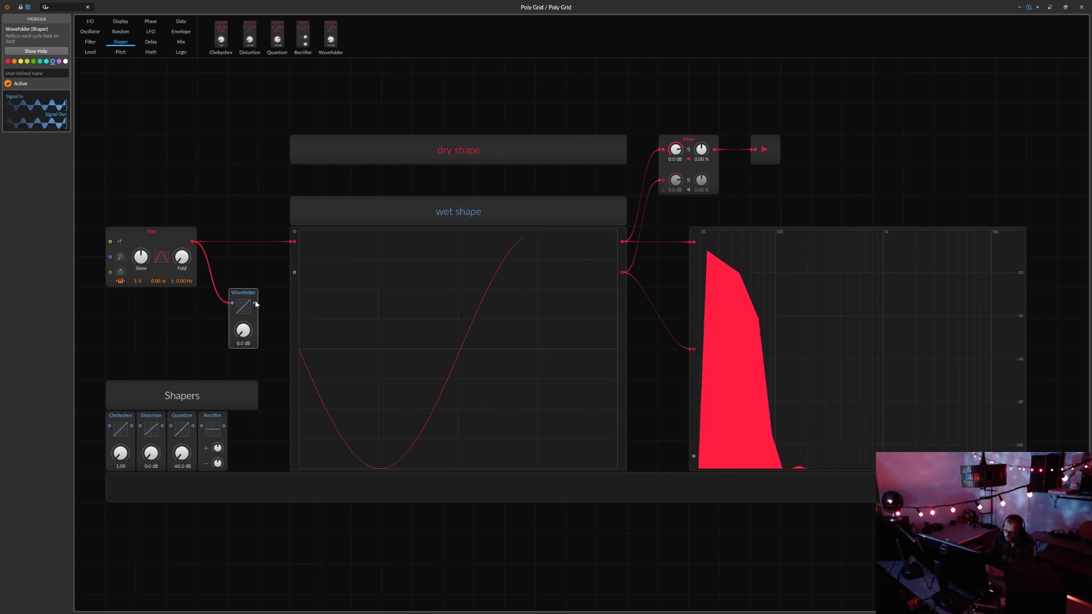
left_click_drag(279, 286, 293, 276)
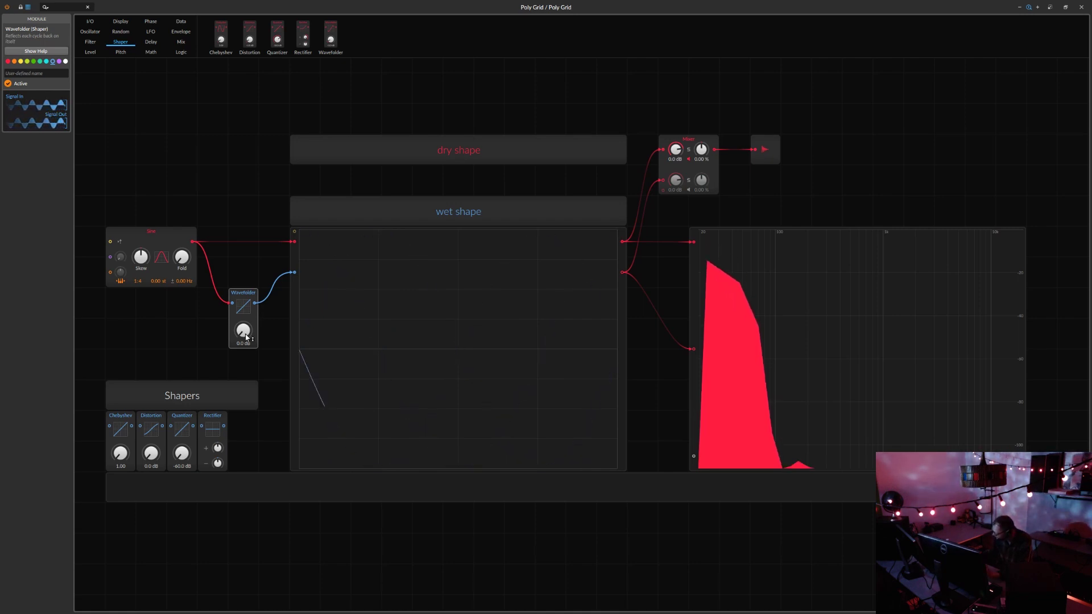
Step: Sweep the Wavefolder's drive up to +40.0 dB and back down to about 0 dB
left_click_drag(246, 337, 246, 308)
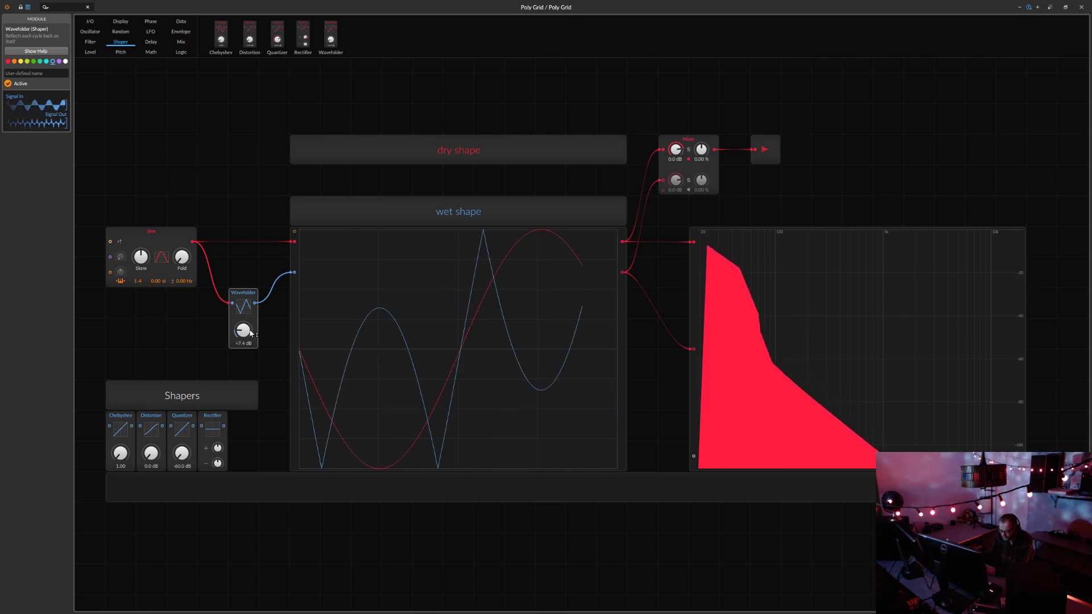
mouse_move(244, 338)
left_mouse_down()
mouse_move(244, 328)
mouse_move(244, 352)
mouse_move(243, 208)
left_mouse_up()
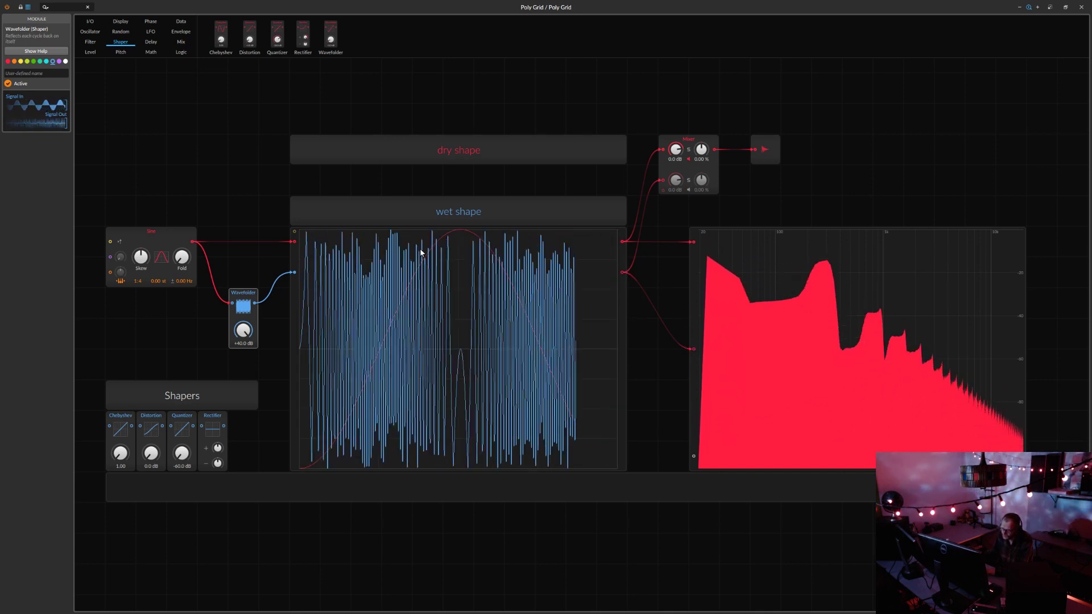
left_click_drag(242, 336, 241, 432)
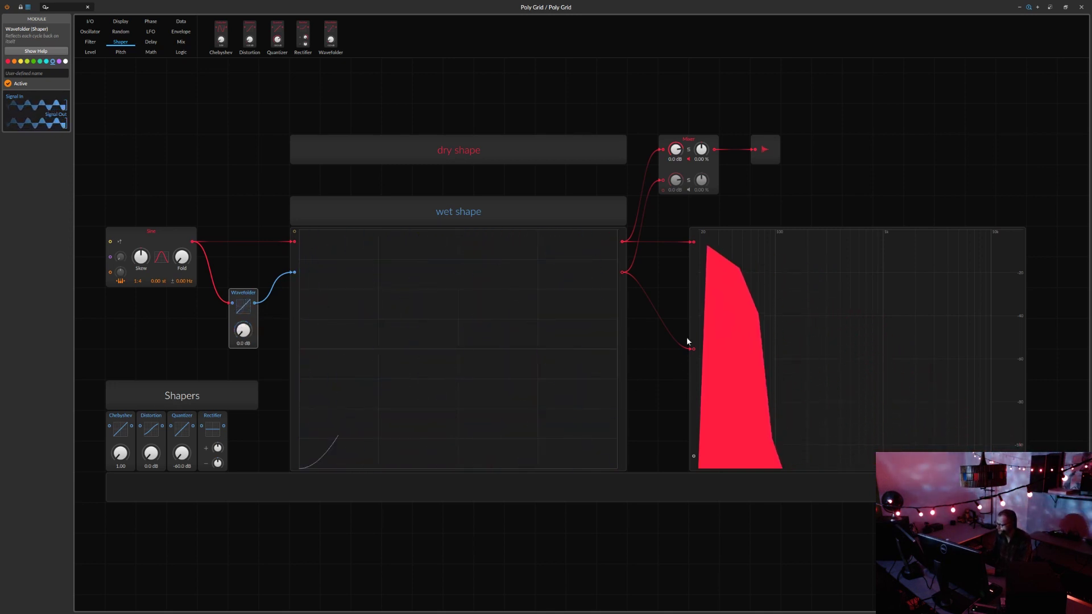
mouse_move(243, 331)
left_mouse_down()
mouse_move(243, 307)
mouse_move(244, 334)
left_mouse_up()
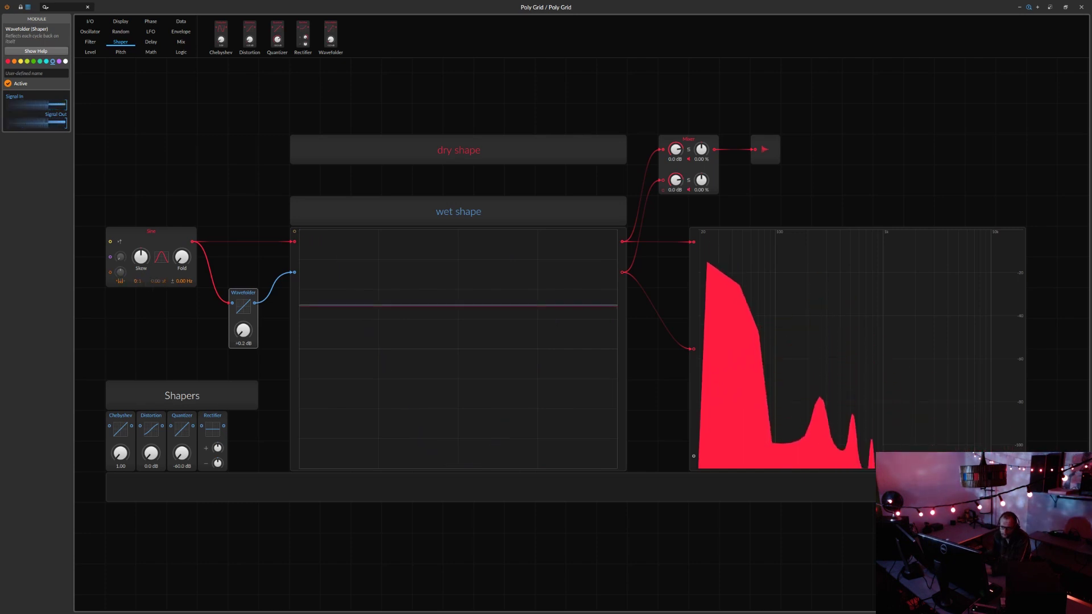
Step: Set the Sine oscillator's pitch ratio to 1:2 and the Wavefolder's drive to +2.4 dB
double_click(141, 280)
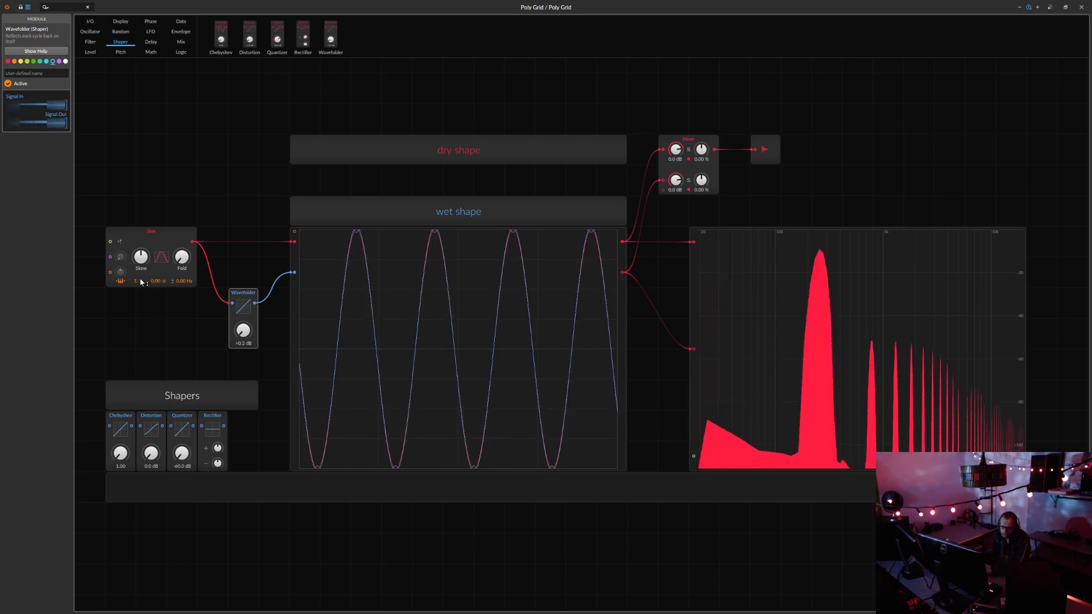
left_click_drag(142, 283, 143, 275)
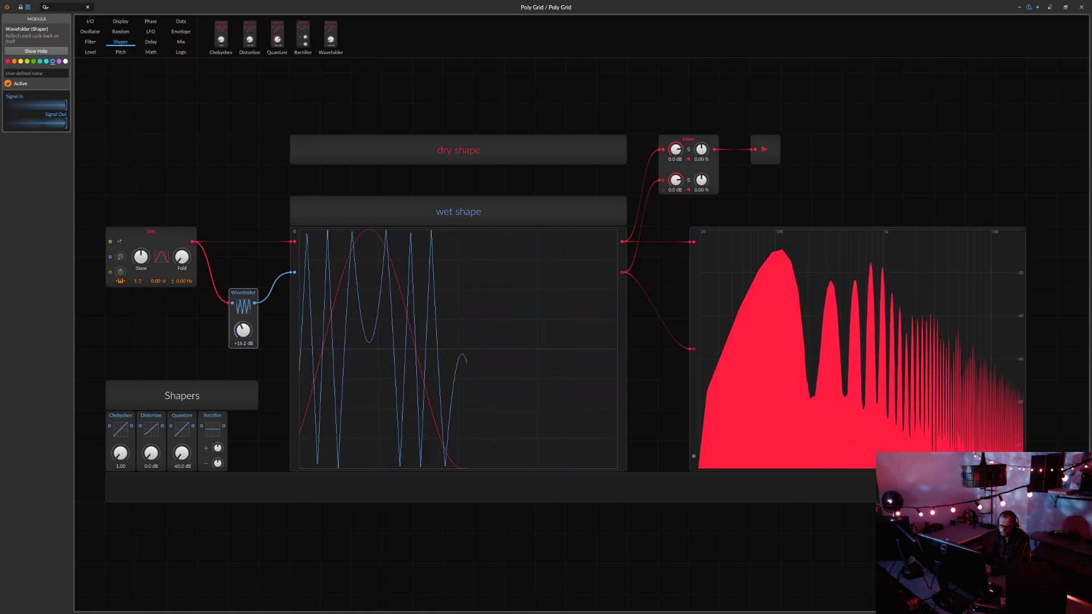
left_click_drag(243, 330, 243, 362)
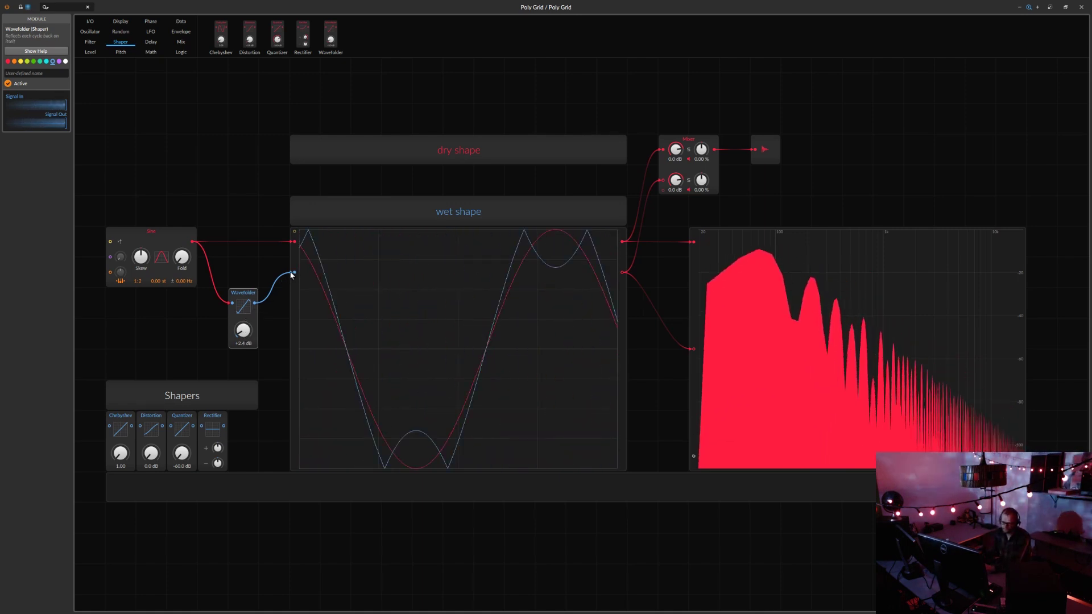
Step: Replace the Wavefolder with the Rectifier, wiring the oscillator through it into the oscilloscope's second input
mouse_move(292, 272)
left_mouse_down()
mouse_move(187, 309)
mouse_move(245, 353)
mouse_move(246, 422)
mouse_move(242, 293)
left_mouse_up()
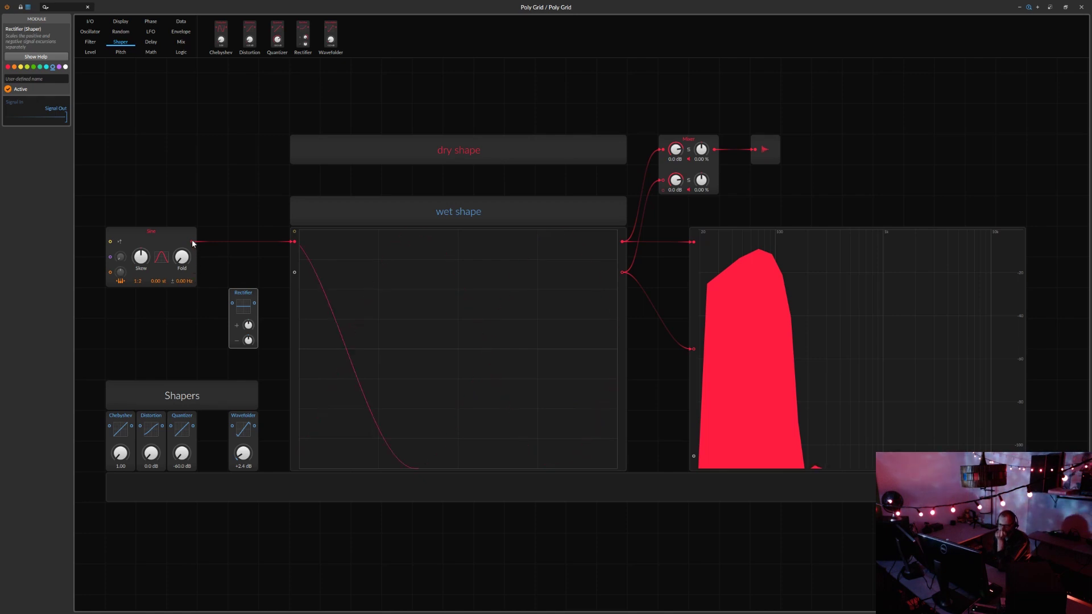
left_click_drag(233, 306, 233, 304)
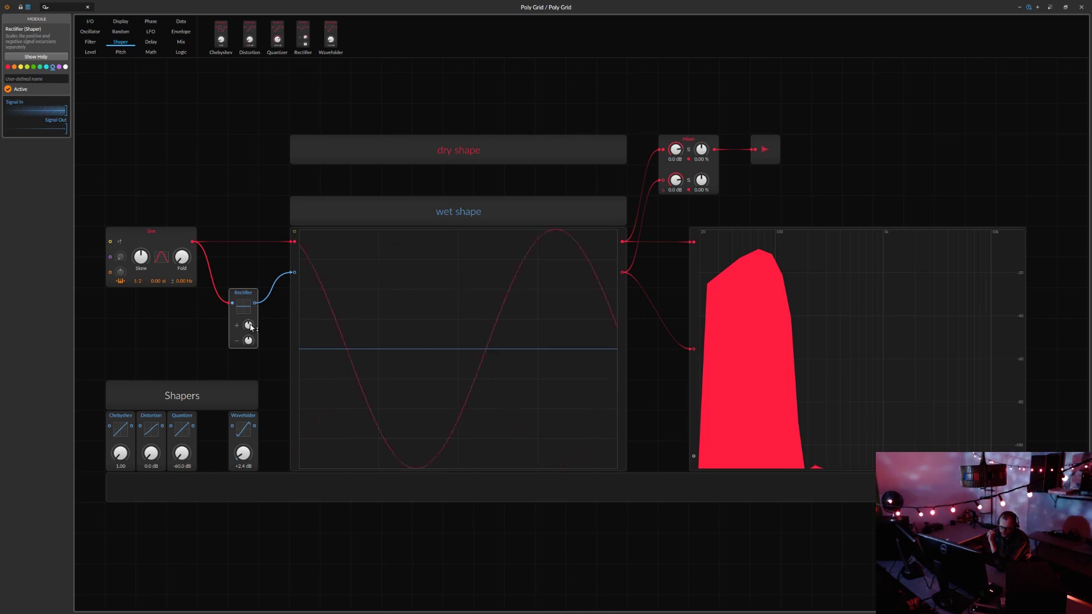
Step: Adjust the Rectifier's positive and negative amounts to invert the wave, and compare by muting and unmuting the mixer's second channel
mouse_move(249, 326)
left_mouse_down()
mouse_move(248, 301)
mouse_move(248, 372)
mouse_move(250, 295)
mouse_move(250, 363)
left_mouse_up()
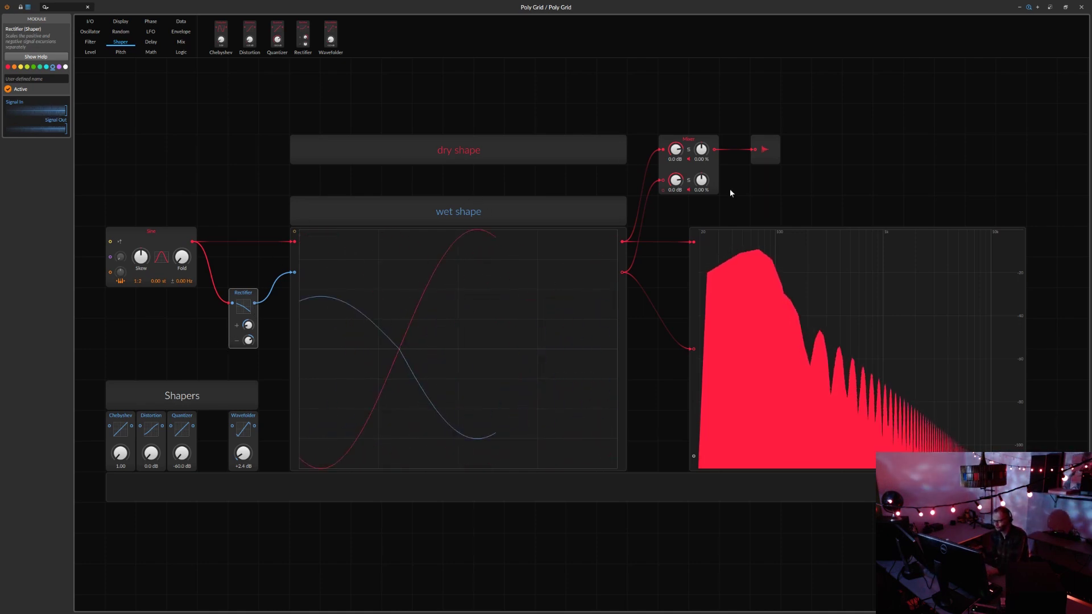
left_click(690, 190)
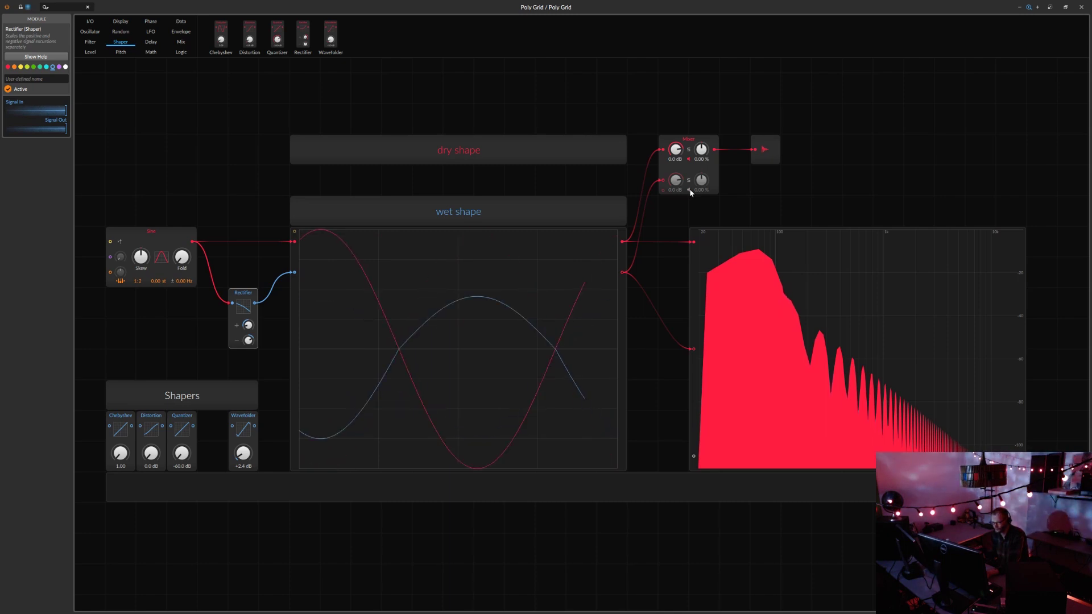
left_click(690, 191)
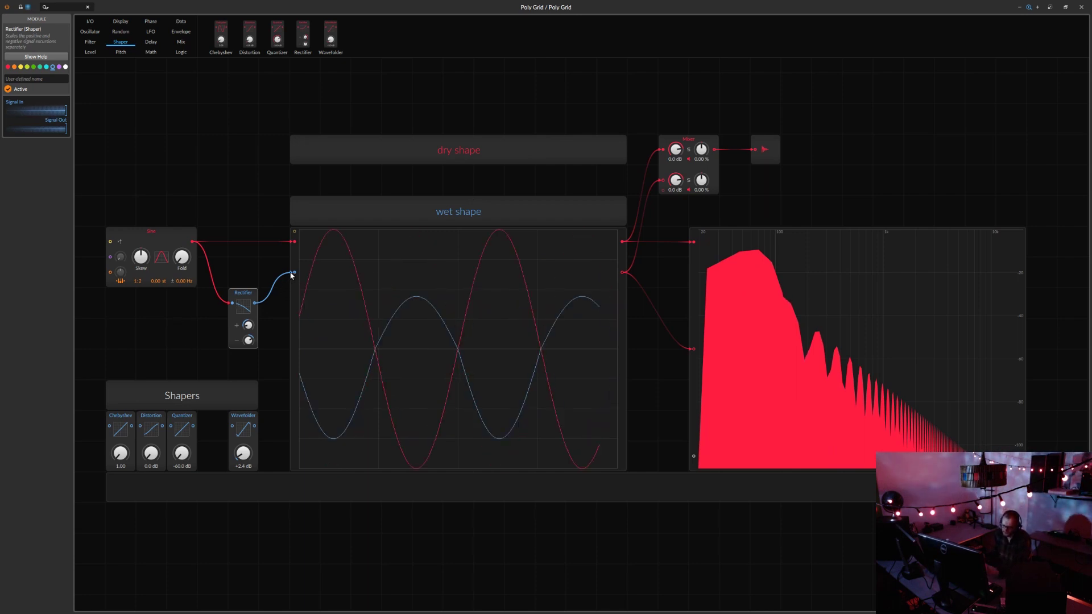
Step: Return the Rectifier to the Shapers row and wire the Quantizer between the oscillator and the oscilloscope's second input
double_click(255, 304)
double_click(232, 305)
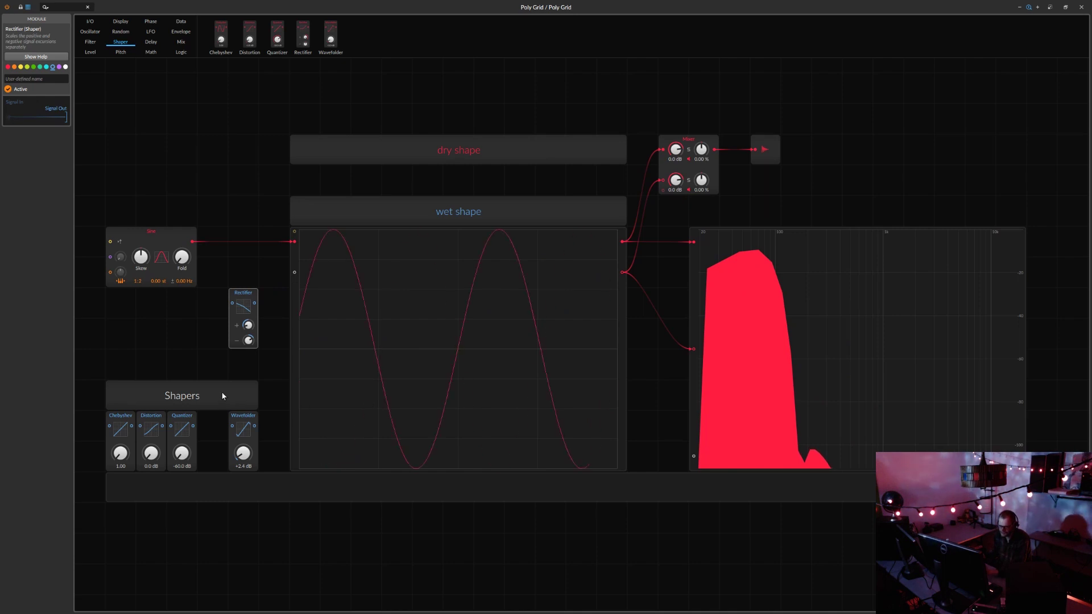
mouse_move(240, 297)
left_mouse_down()
mouse_move(209, 431)
mouse_move(219, 296)
mouse_move(240, 280)
left_mouse_up()
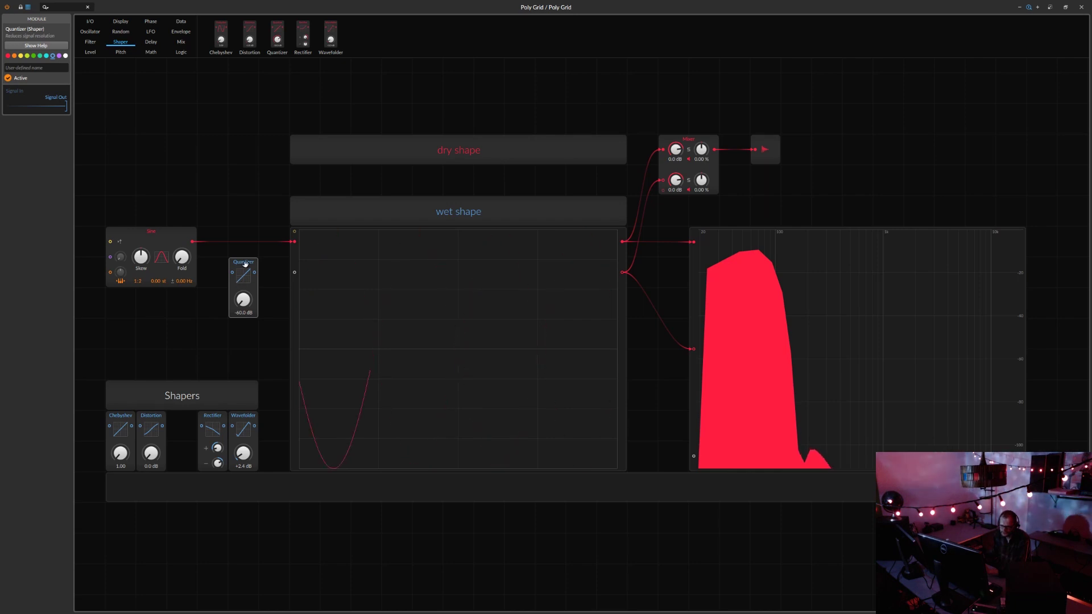
left_click_drag(245, 264, 245, 294)
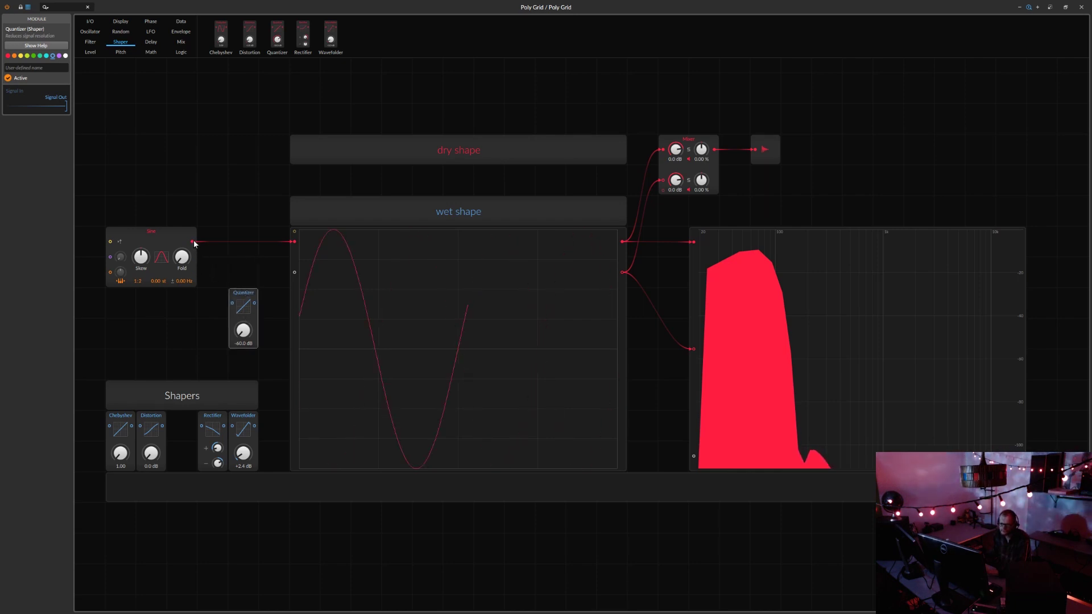
left_click_drag(194, 244, 232, 302)
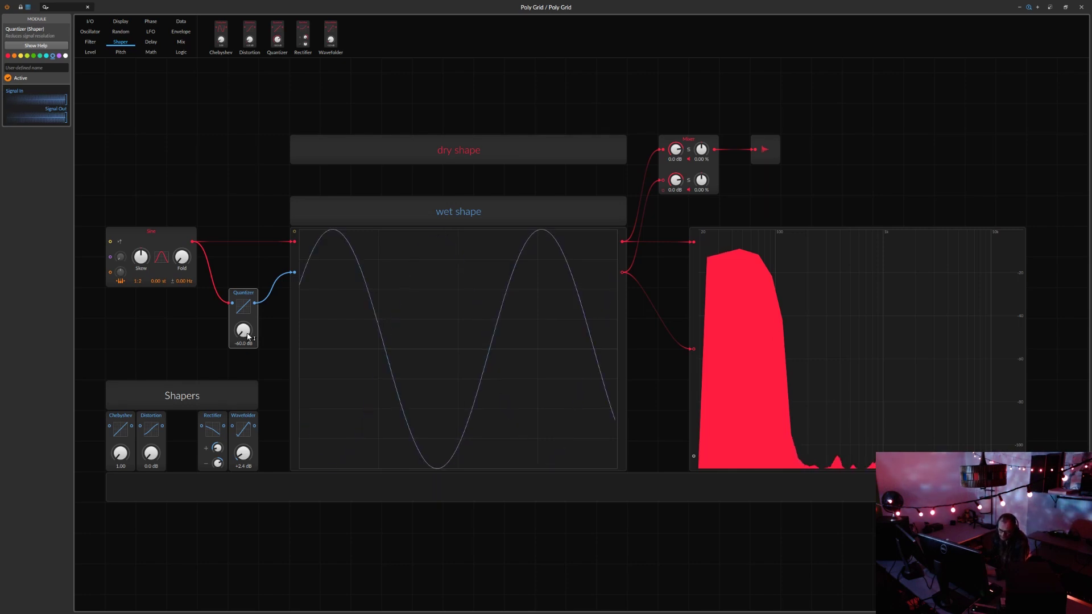
Step: Sweep the Quantizer's amount between -60.0 dB and 0.3 dB, settling at -12.6 dB
left_click_drag(249, 336, 249, 313)
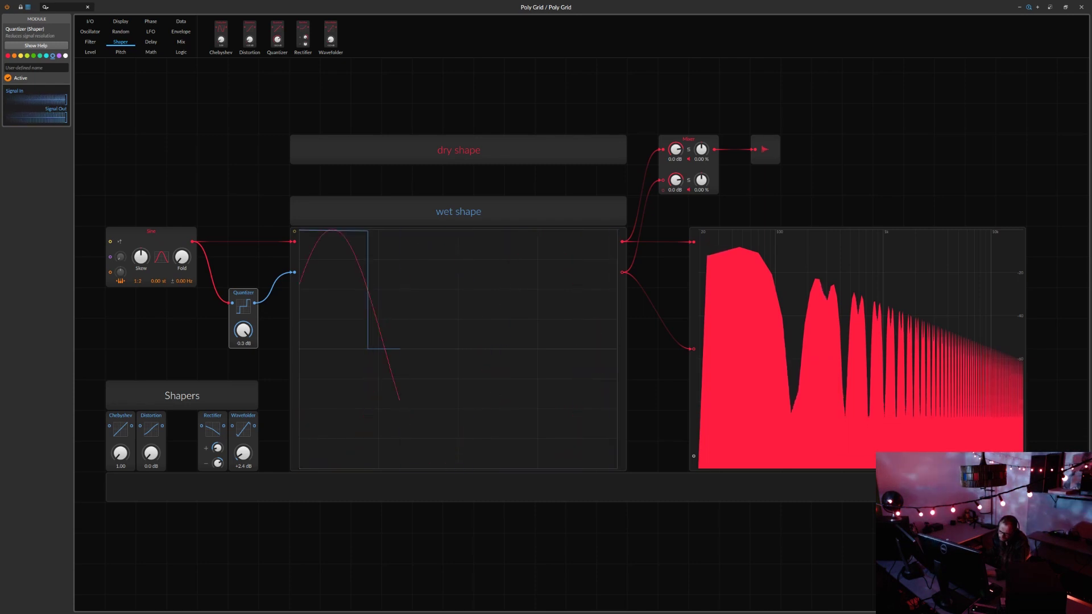
left_click_drag(249, 314, 249, 322)
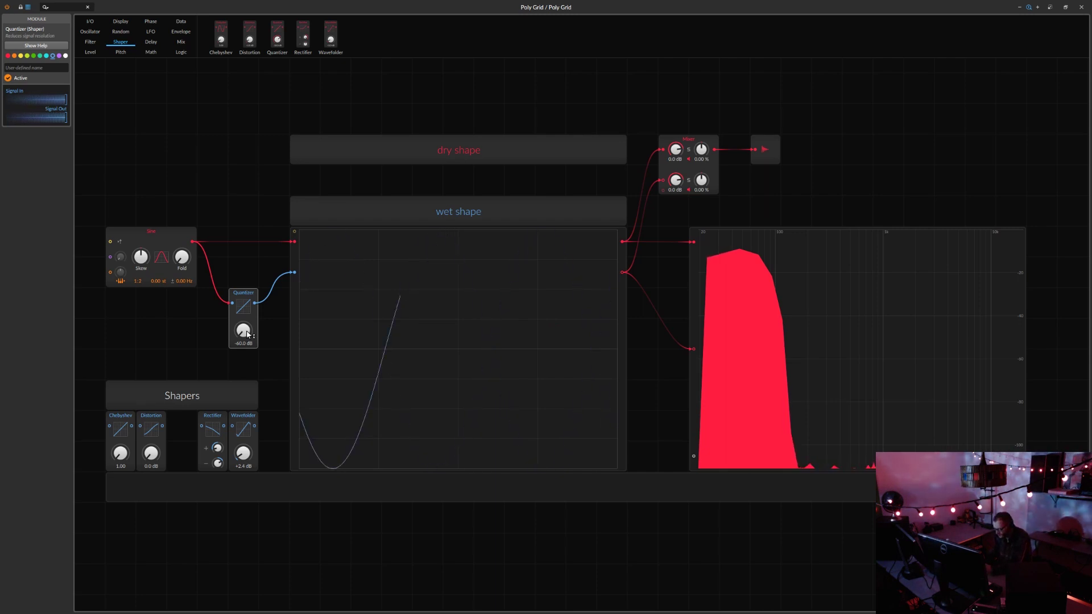
left_click_drag(243, 330, 243, 298)
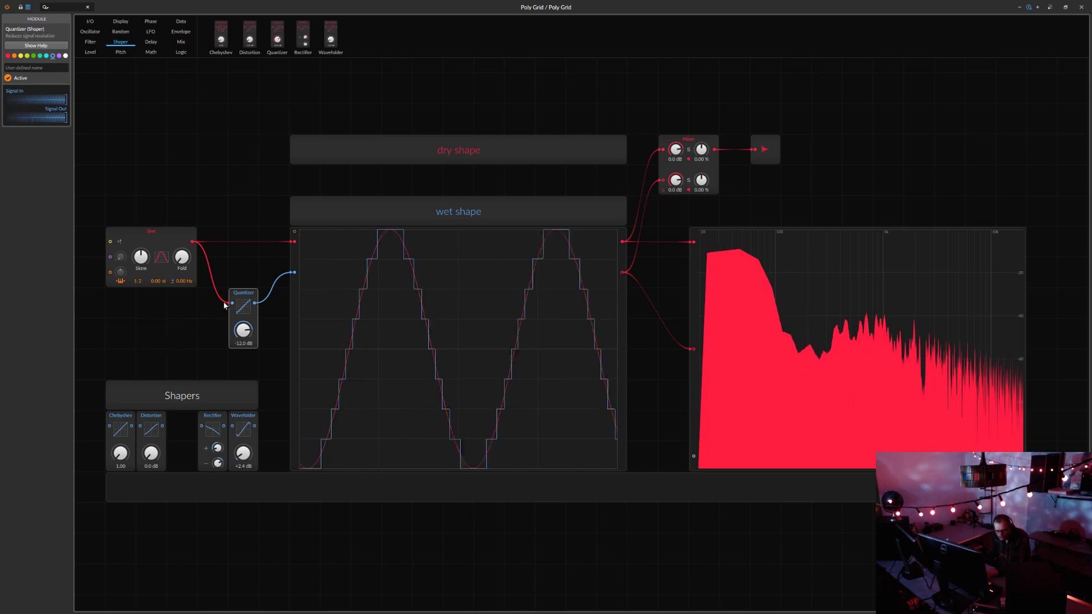
mouse_move(246, 325)
left_mouse_down()
mouse_move(246, 298)
mouse_move(243, 336)
left_mouse_up()
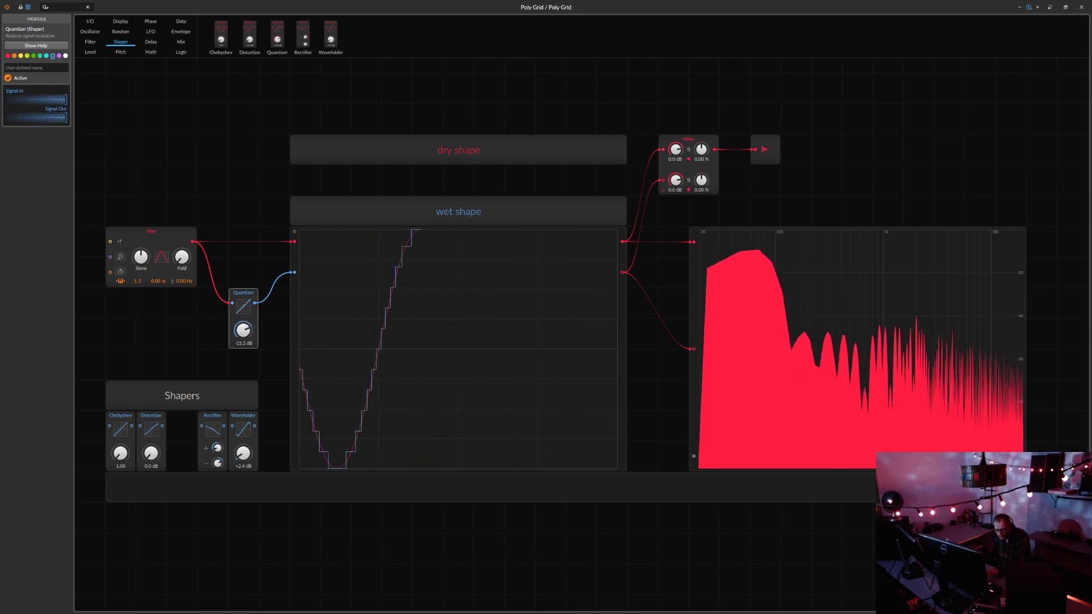
Step: Compare the mixer's two channels by muting and unmuting each in turn, and set the Quantizer's amount to -12.0 dB
left_click(688, 160)
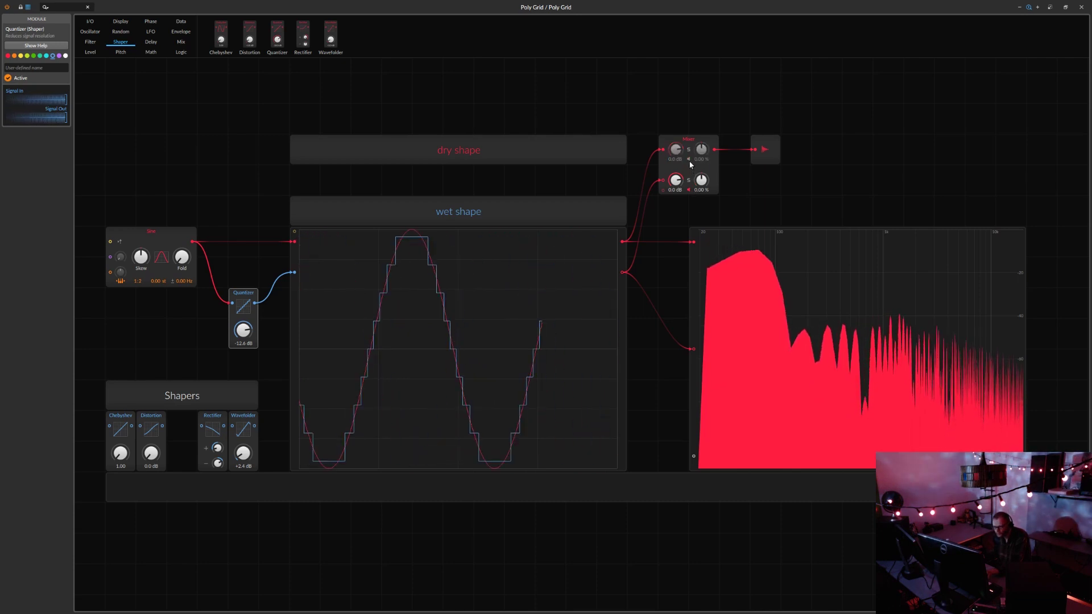
left_click(688, 160)
left_click(689, 191)
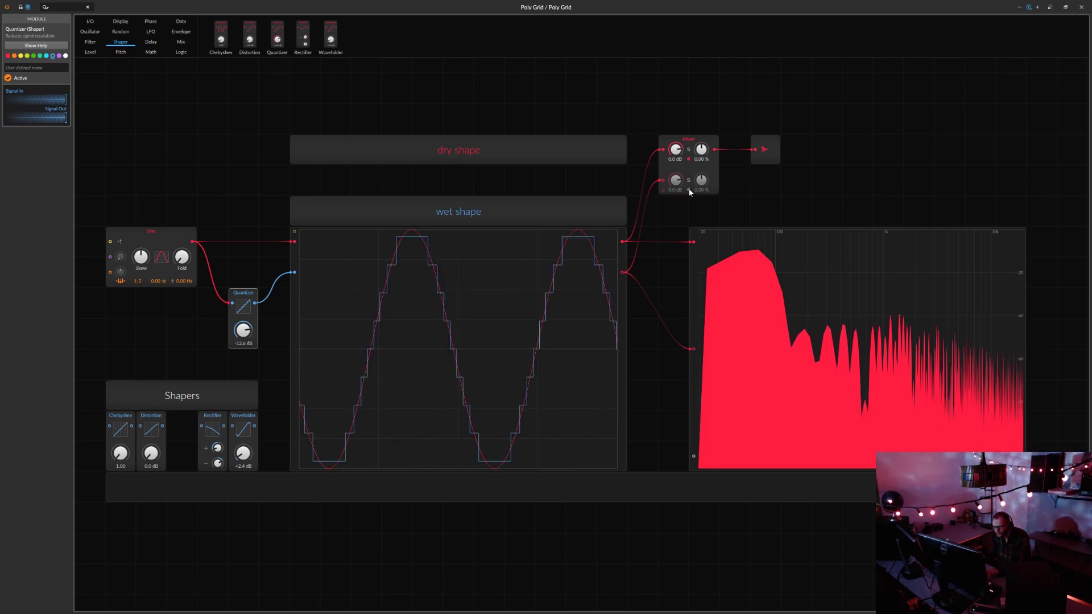
left_click(689, 190)
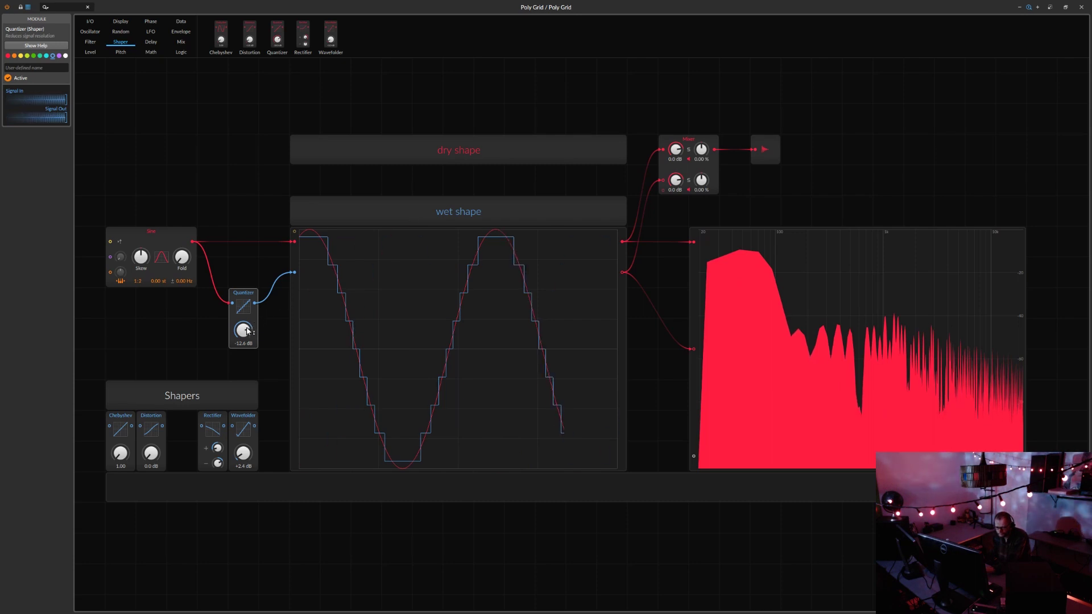
left_click_drag(247, 329, 246, 328)
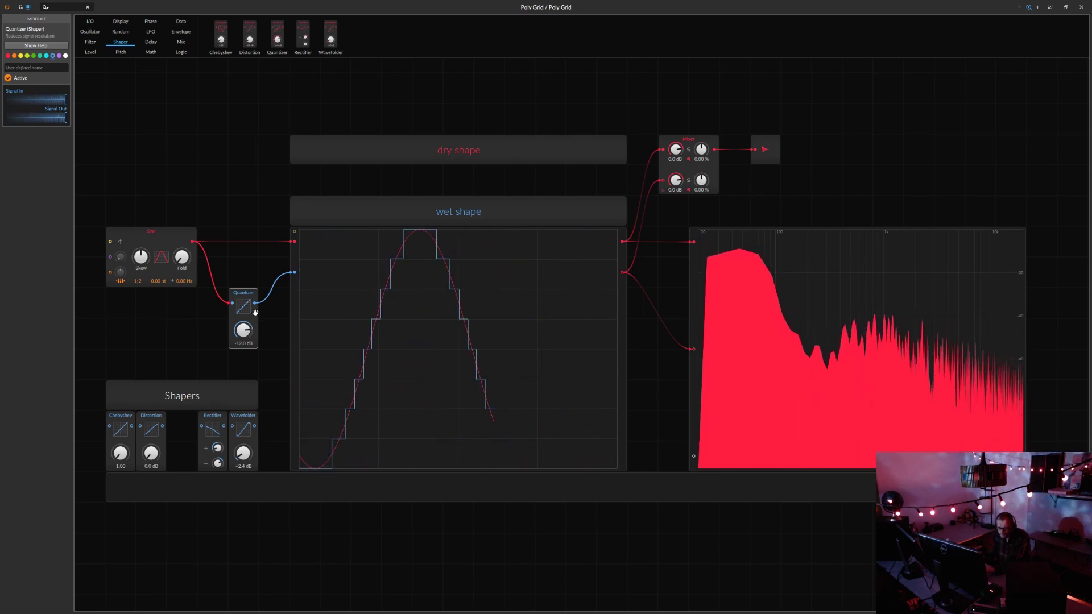
Step: Disconnect the Quantizer from the oscilloscope and oscillator, and return it to the Shapers row
left_click_drag(291, 275, 194, 277)
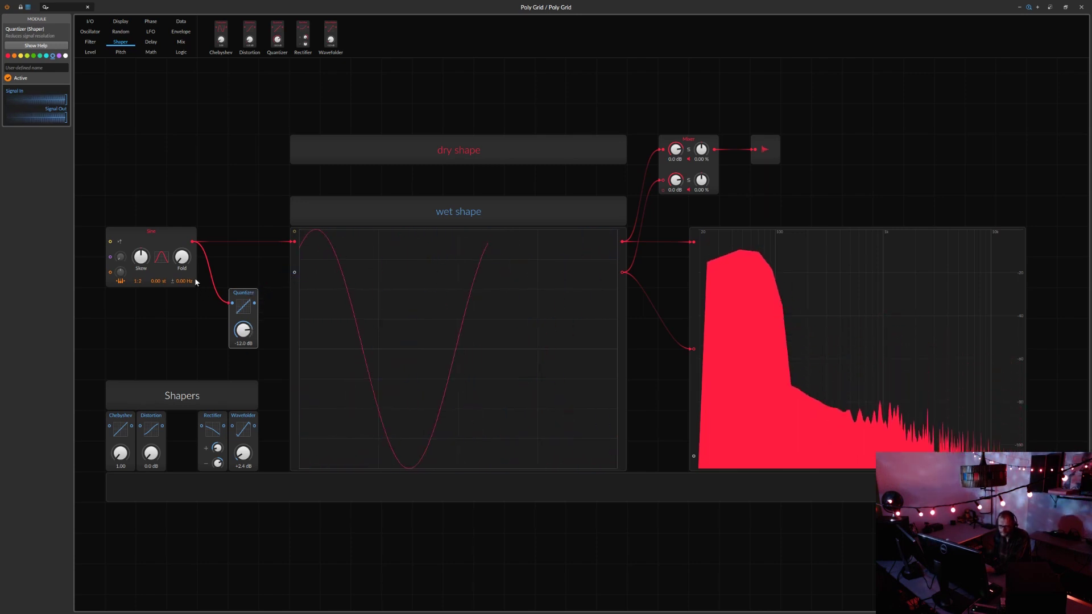
left_click_drag(190, 303, 190, 301)
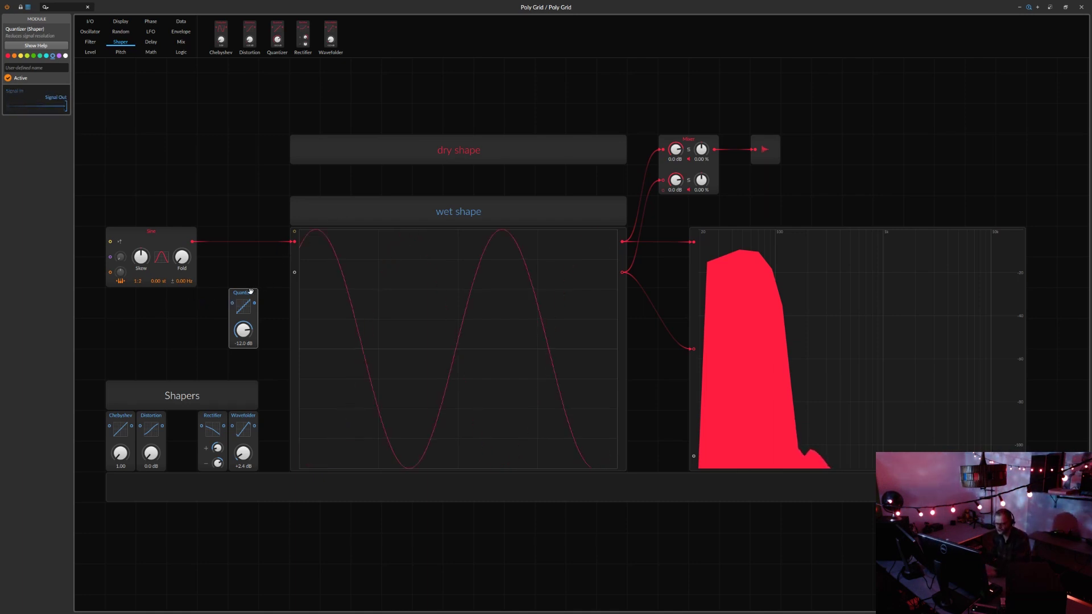
left_click_drag(251, 291, 186, 418)
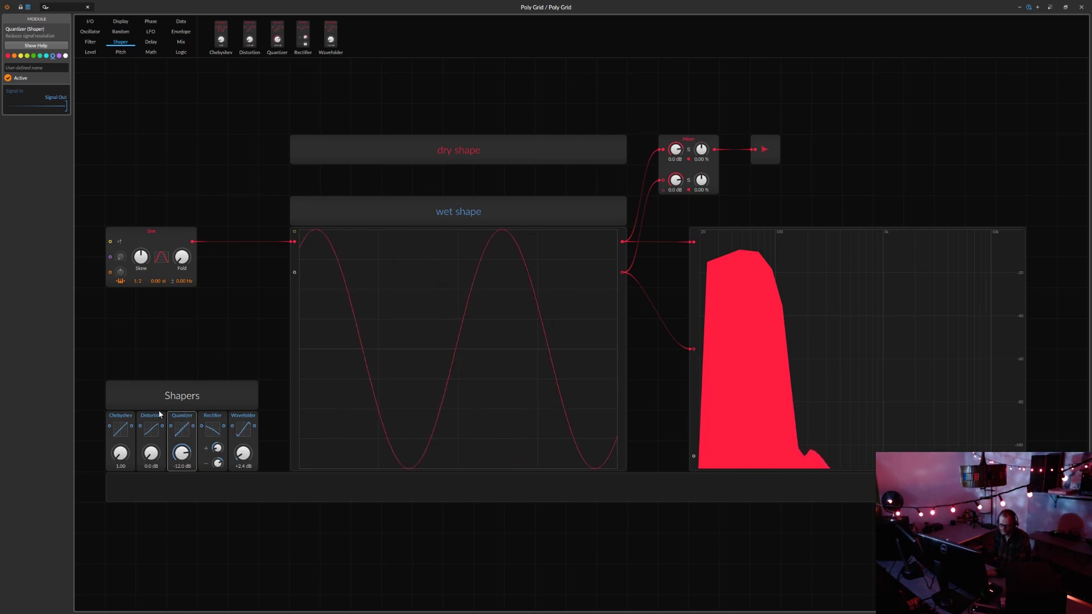
Step: Place the Distortion beside the sine oscillator and wire it between the oscillator and the oscilloscope's second input
left_click_drag(157, 439, 249, 285)
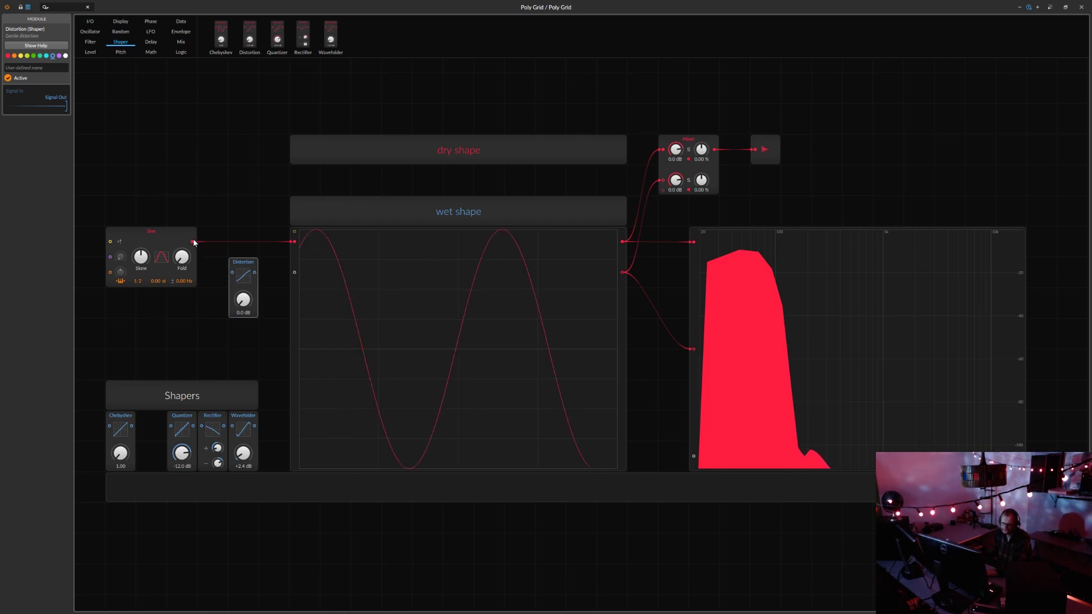
left_click_drag(193, 242, 247, 291)
left_click_drag(192, 241, 294, 273)
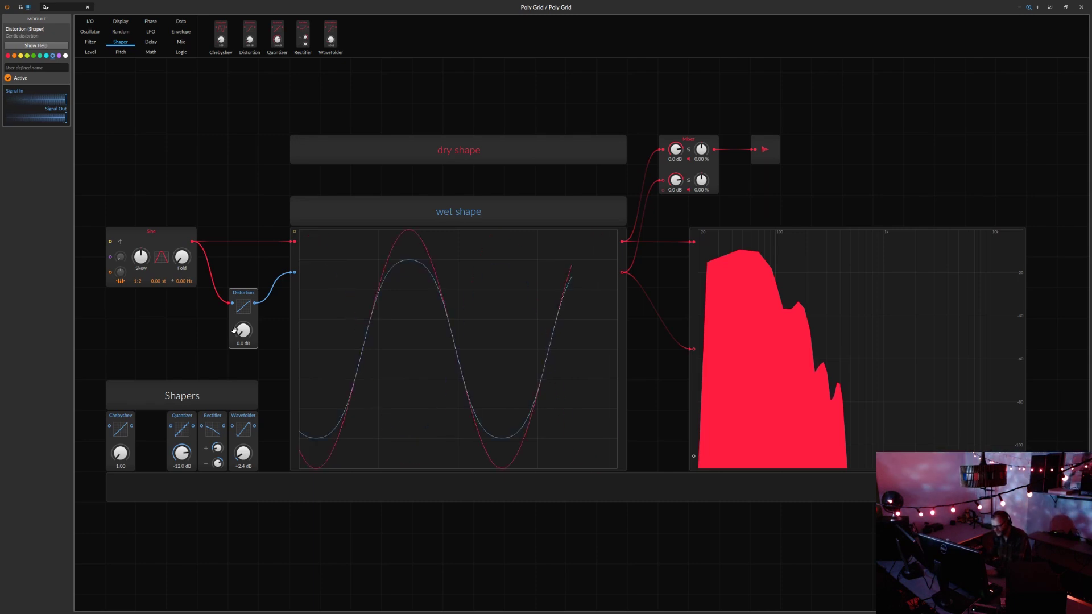
Step: Sweep the Distortion's drive from 0.0 dB up to +25.4 dB and partway back down
left_click_drag(248, 341, 249, 339)
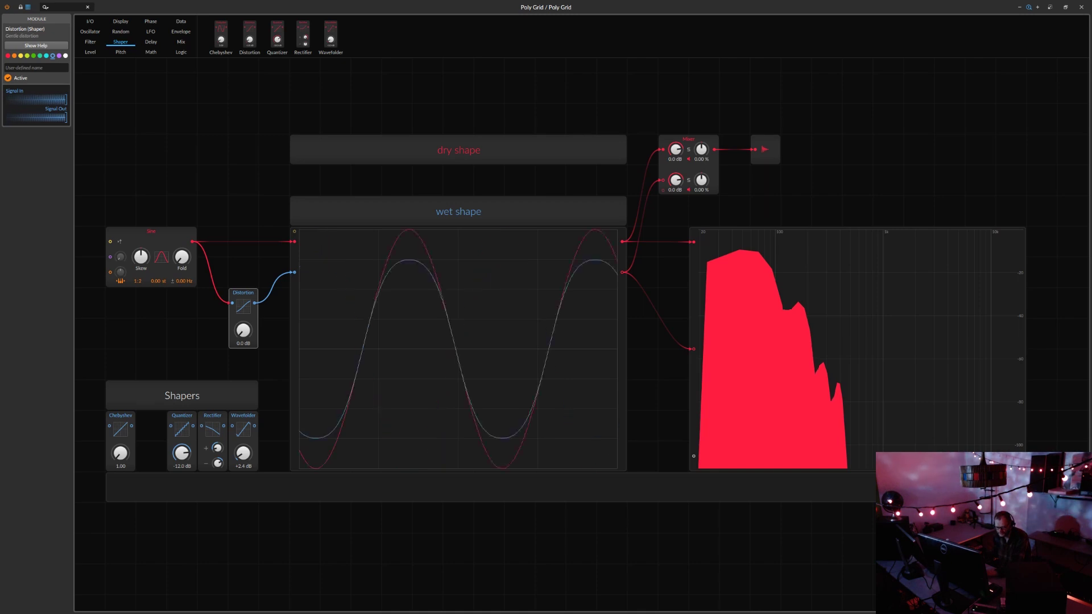
left_click_drag(248, 339, 248, 293)
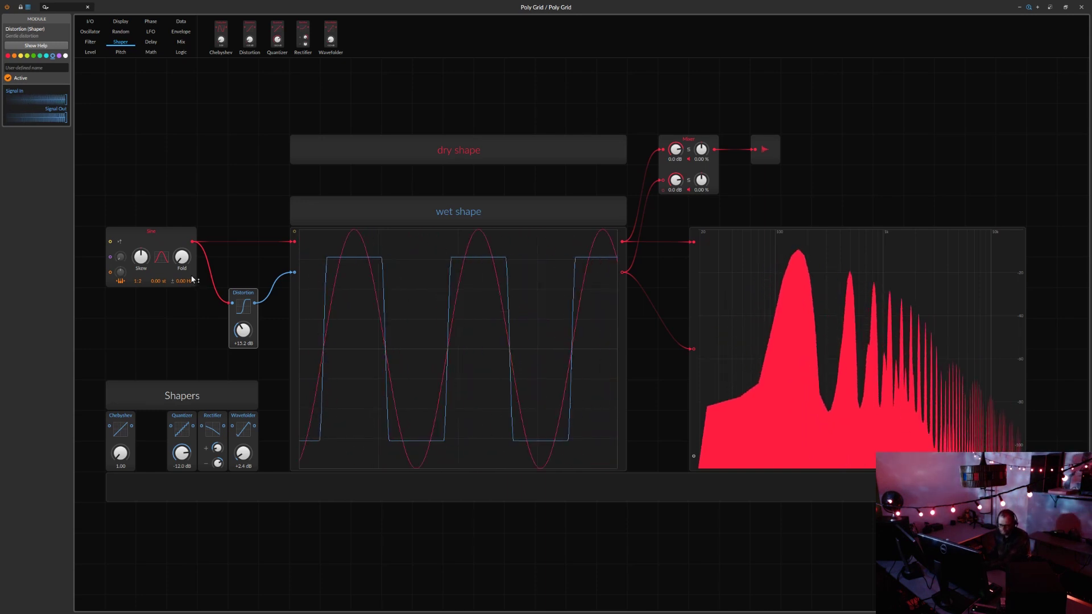
left_click_drag(252, 321, 252, 286)
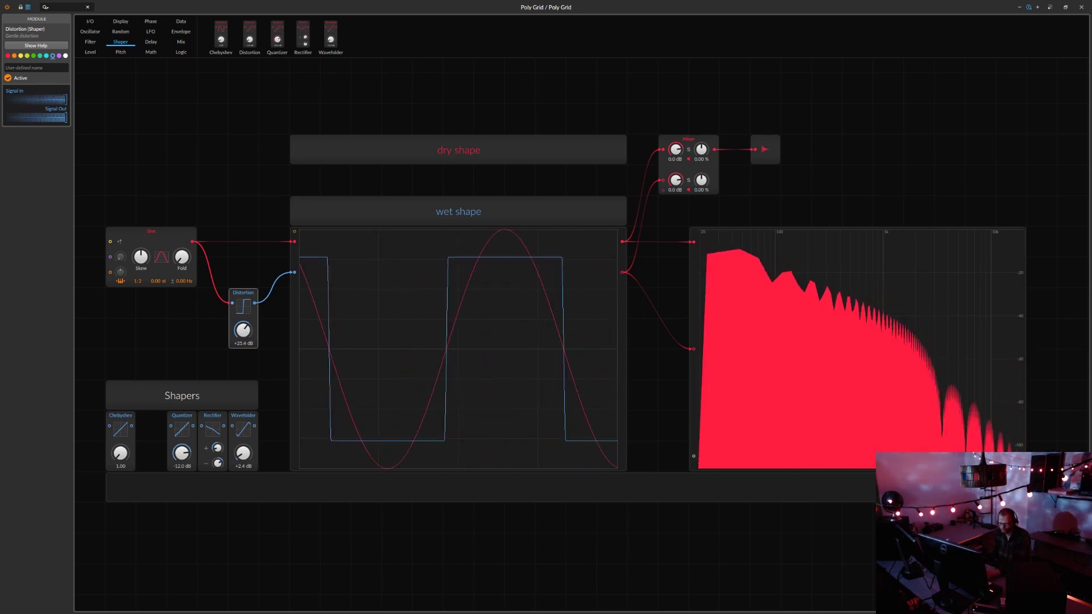
left_click_drag(243, 330, 243, 377)
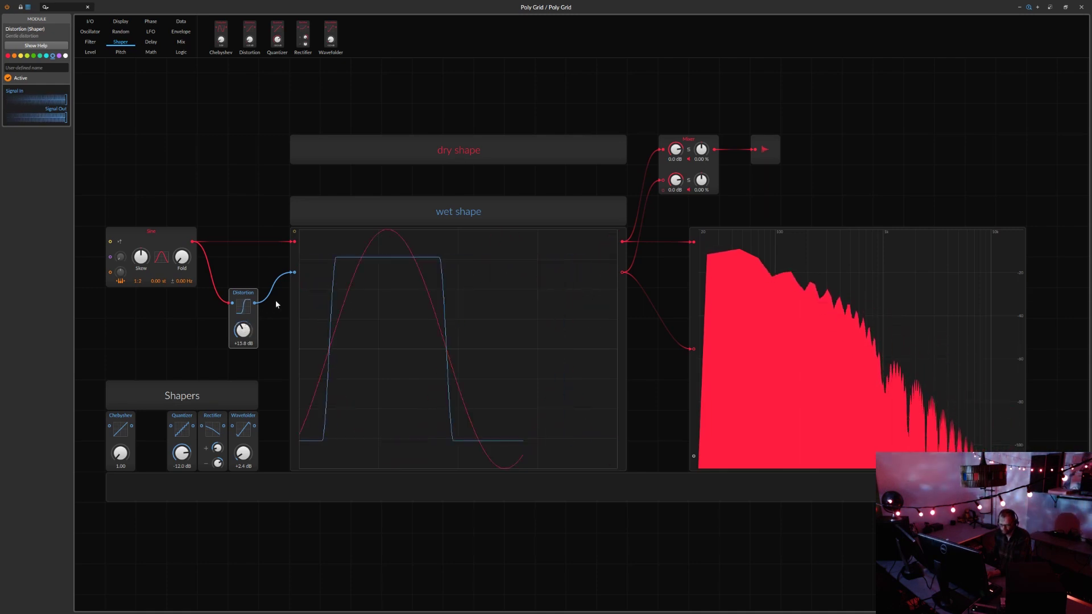
Step: Return the Distortion to the Shapers row and wire the Chebyshev between the oscillator and the oscilloscope's second input
mouse_move(272, 283)
left_mouse_down()
mouse_move(196, 303)
mouse_move(202, 317)
mouse_move(151, 423)
mouse_move(214, 302)
mouse_move(249, 308)
left_mouse_up()
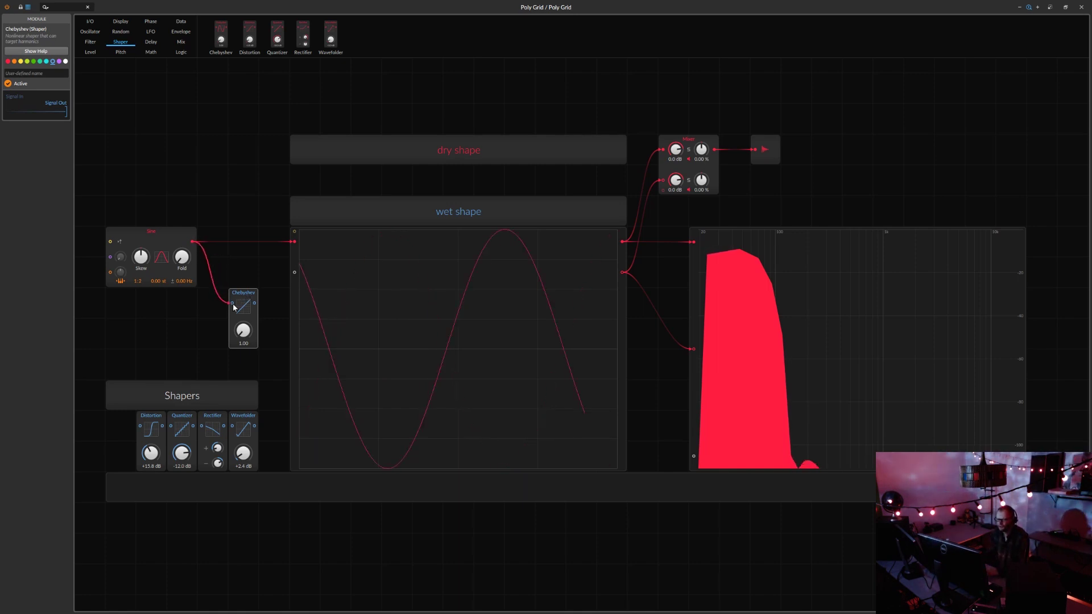
left_click_drag(233, 305, 295, 275)
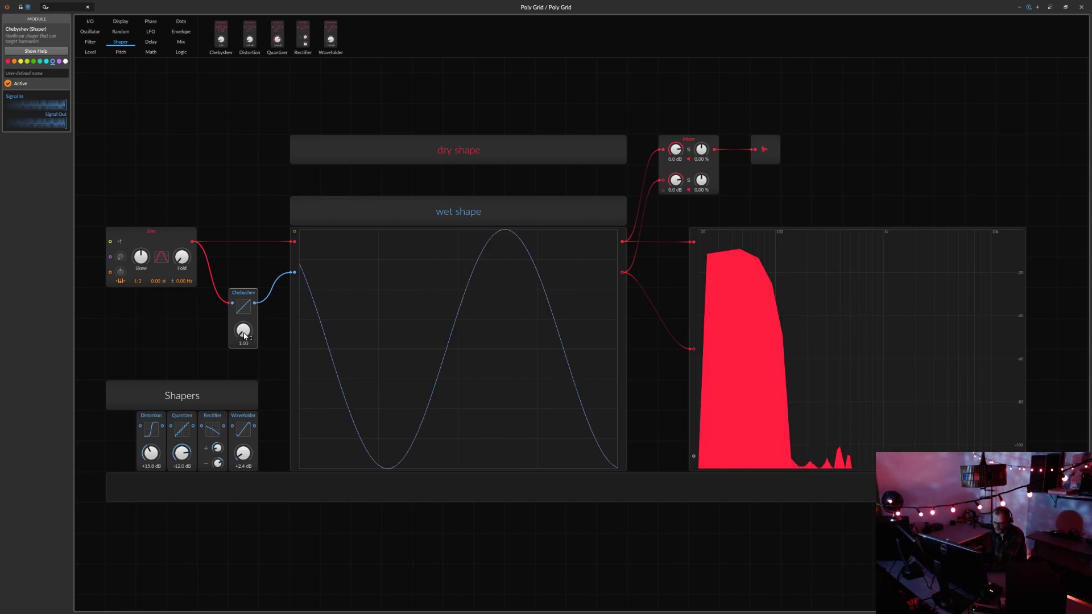
Step: Sweep the Chebyshev's amount through 23.16, 7.98 and 3.48, settling at 2.55
left_click_drag(245, 336, 245, 222)
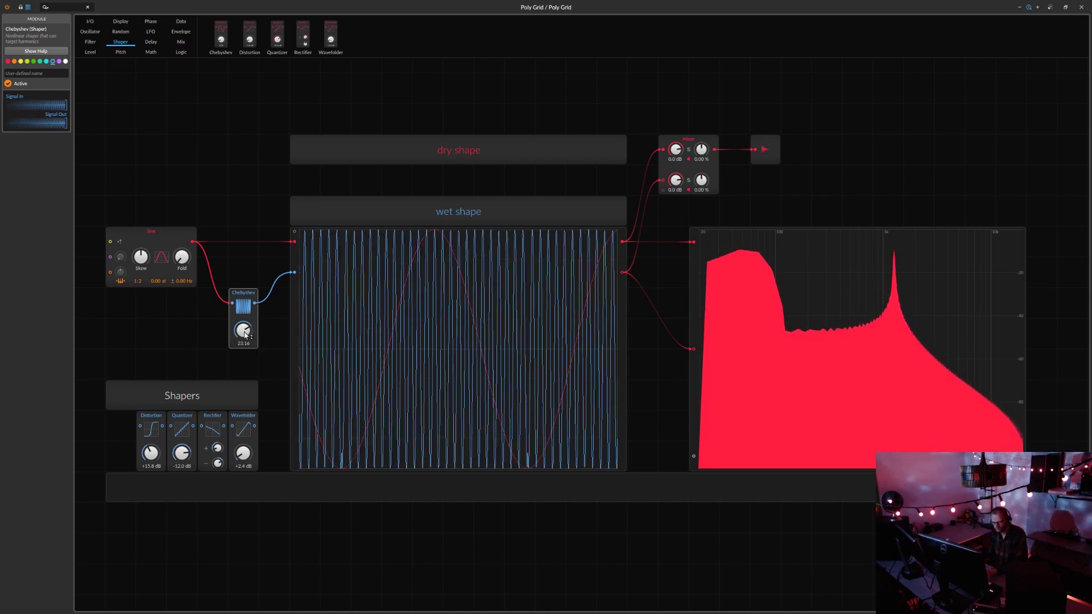
left_click_drag(245, 334, 241, 328)
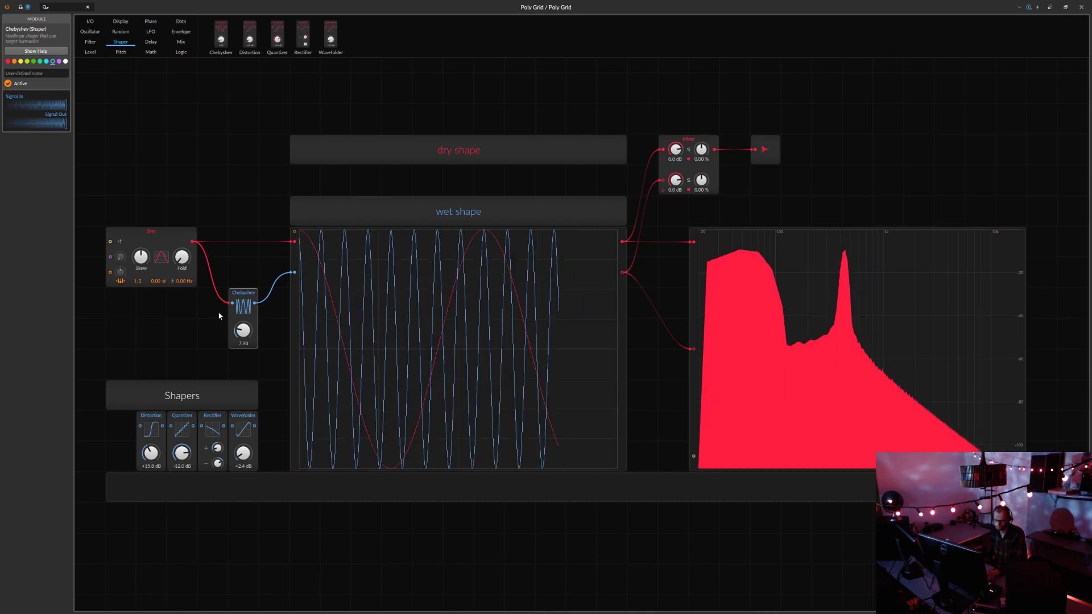
left_click_drag(246, 335, 243, 332)
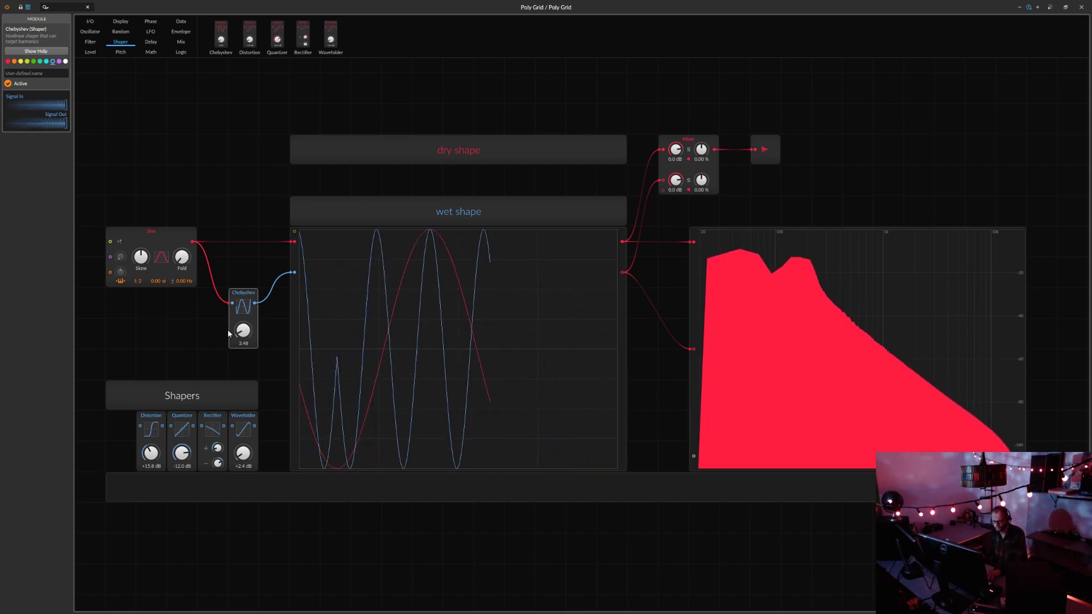
mouse_move(241, 339)
left_mouse_down()
mouse_move(241, 316)
mouse_move(241, 356)
mouse_move(240, 307)
mouse_move(243, 336)
left_mouse_up()
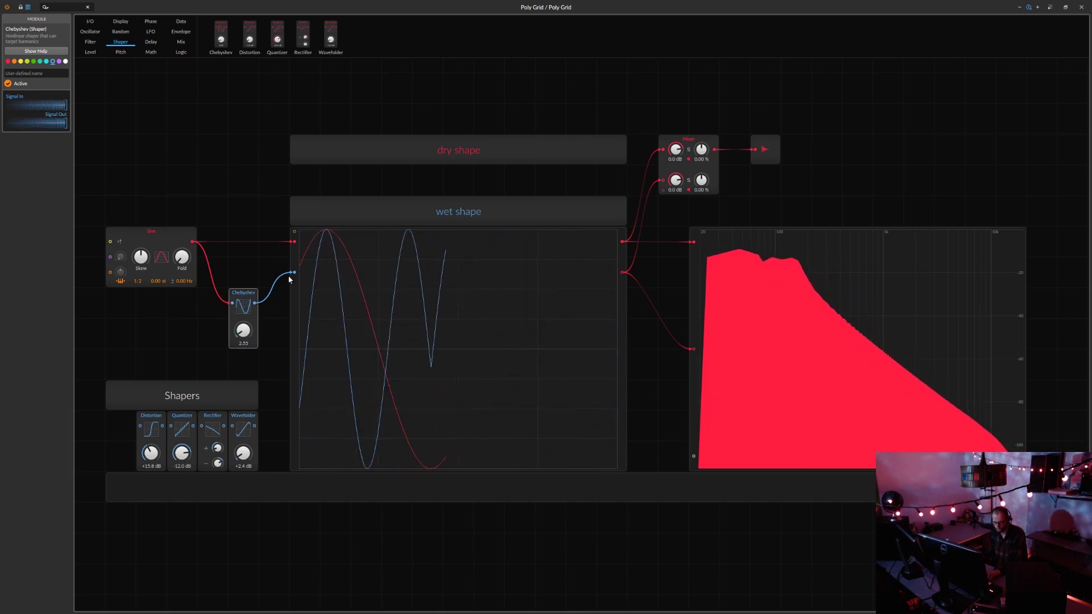
Step: Disconnect the Chebyshev from the oscilloscope and oscillator, and return it to the Shapers row
left_click_drag(291, 274, 228, 273)
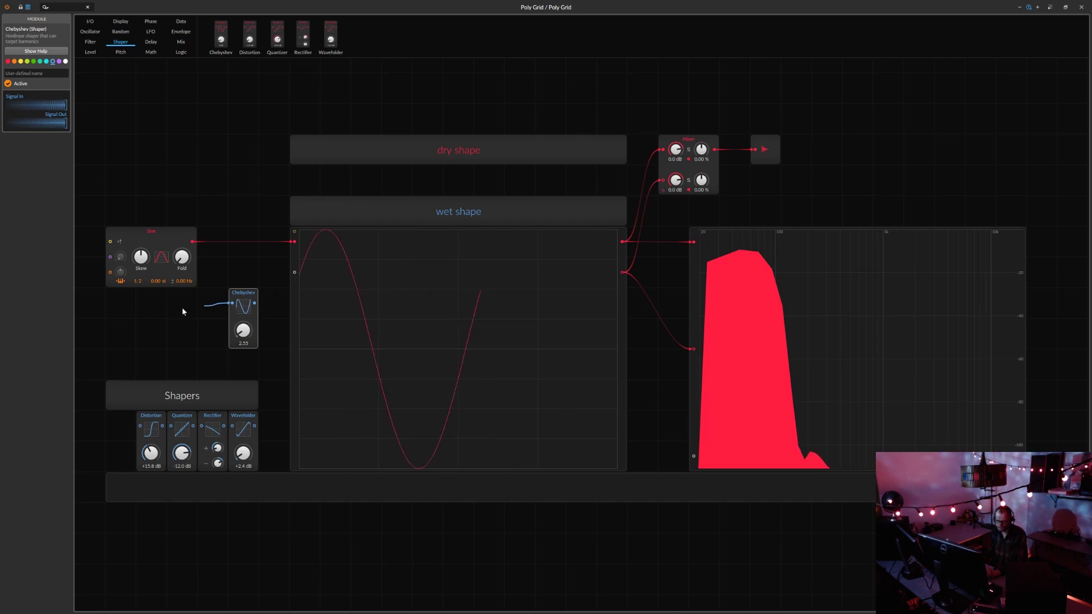
left_click_drag(182, 311, 188, 310)
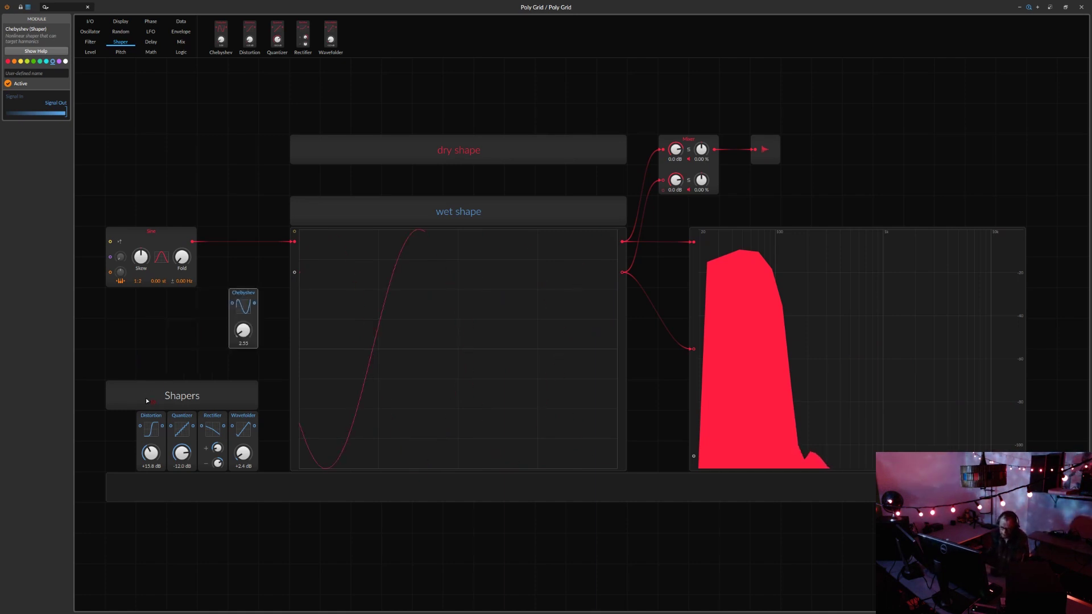
left_click_drag(239, 295, 122, 418)
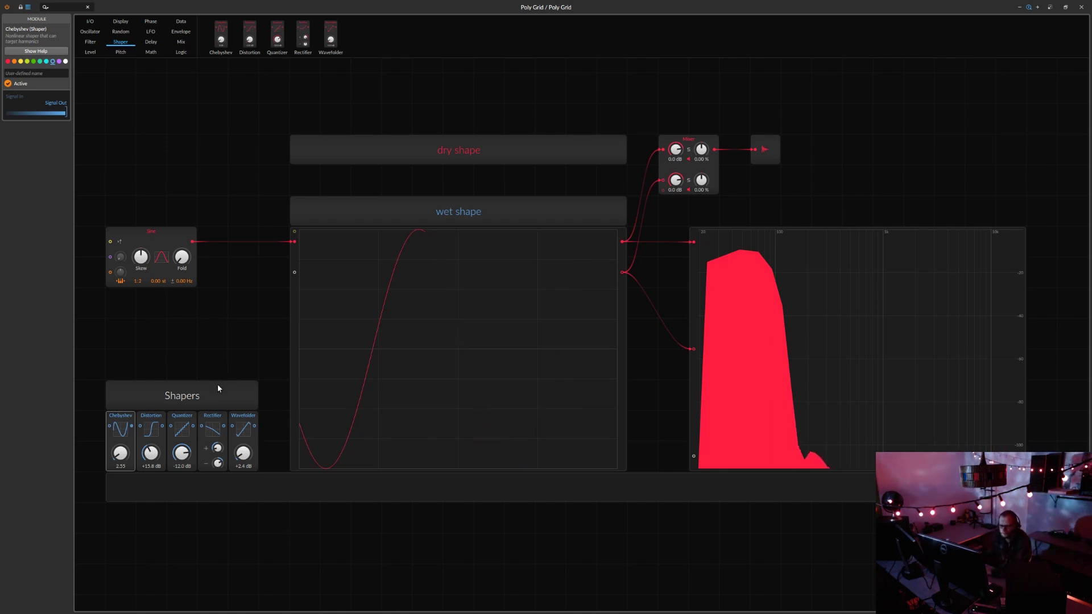
left_click_drag(275, 421, 97, 456)
left_click(197, 361)
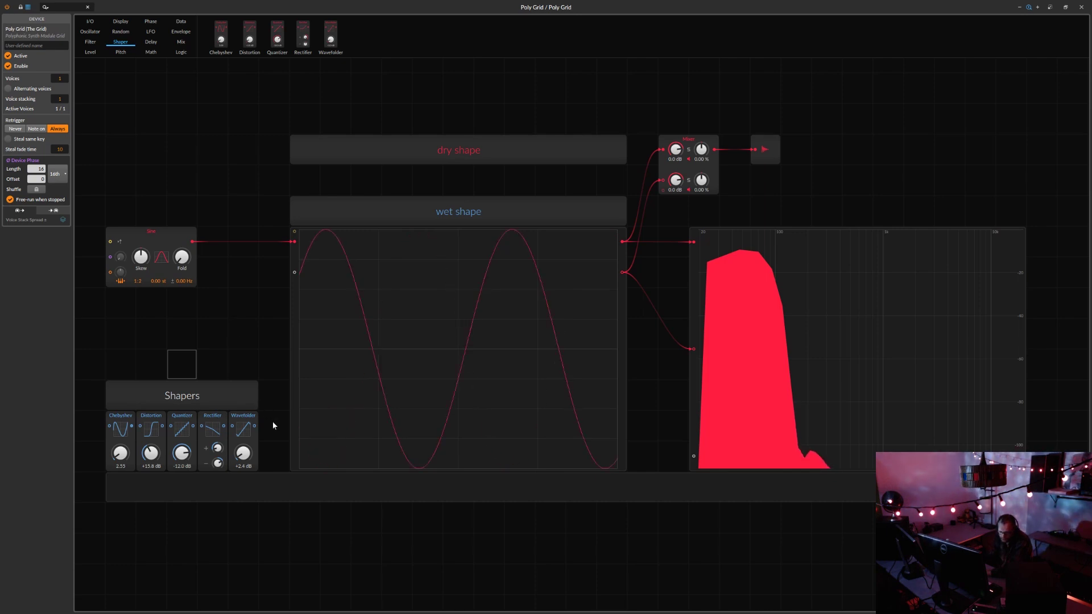
mouse_move(273, 430)
left_mouse_down()
mouse_move(228, 461)
mouse_move(127, 468)
mouse_move(264, 433)
left_mouse_up()
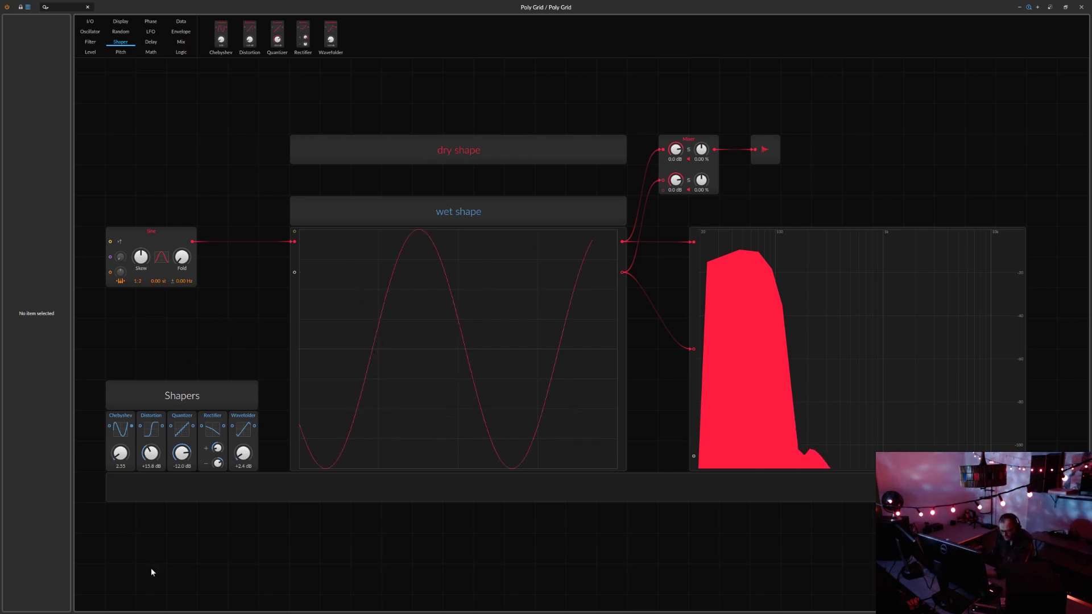
left_click(139, 332)
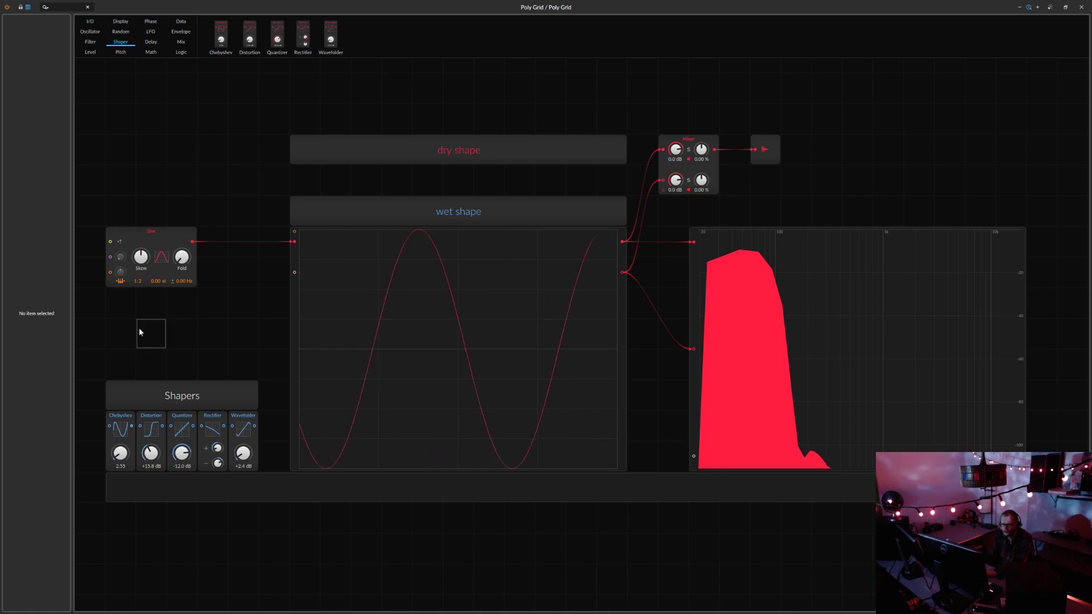
Step: Set the Poly Grid device's number of voices to 2
left_click(211, 137)
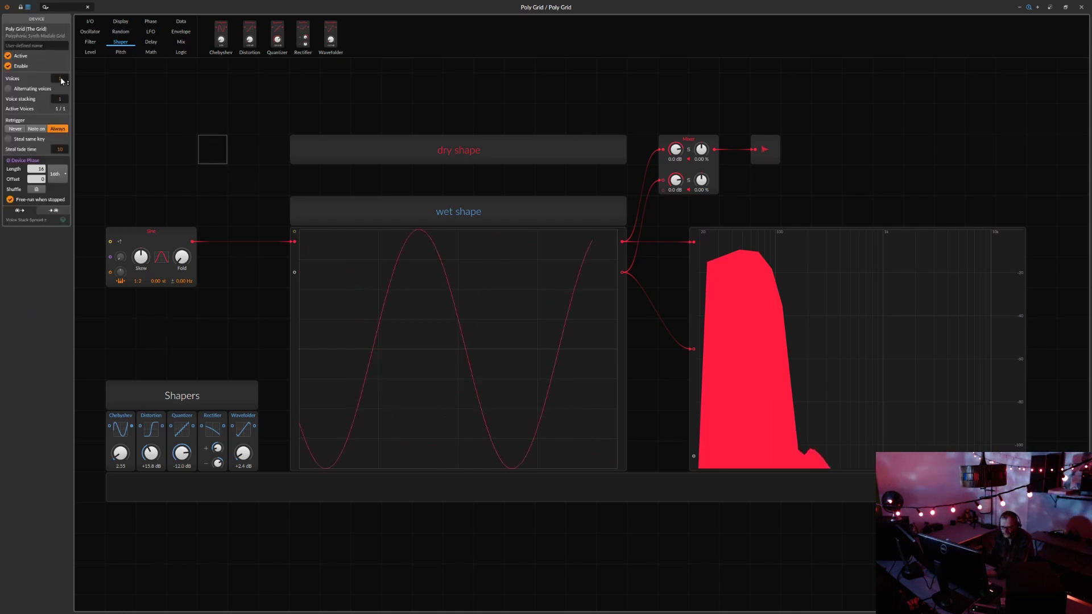
left_click_drag(61, 79, 61, 61)
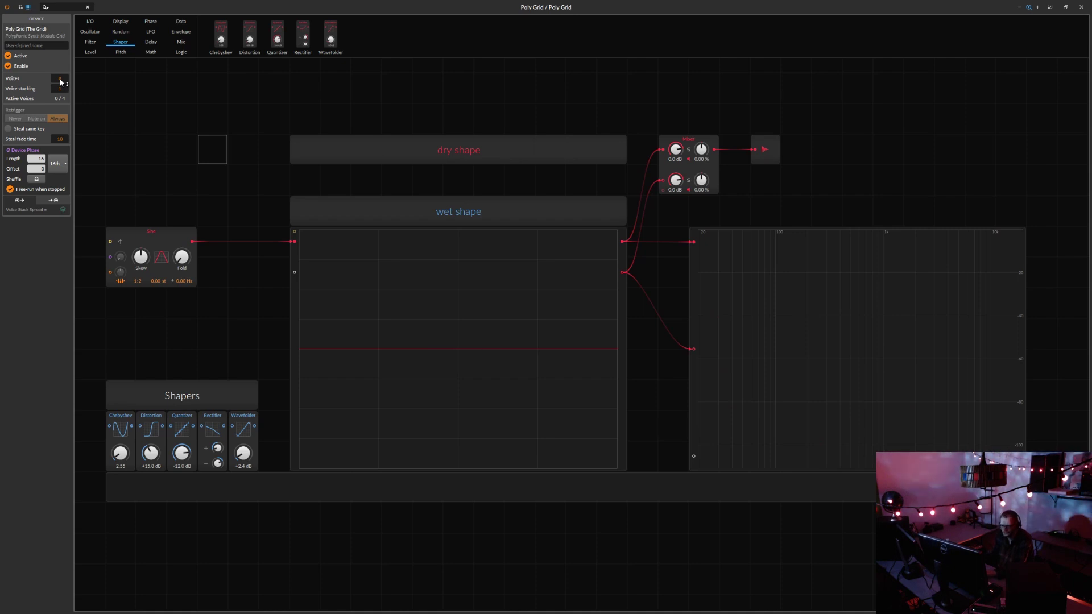
mouse_move(60, 82)
left_mouse_down()
mouse_move(60, 95)
mouse_move(64, 79)
left_mouse_up()
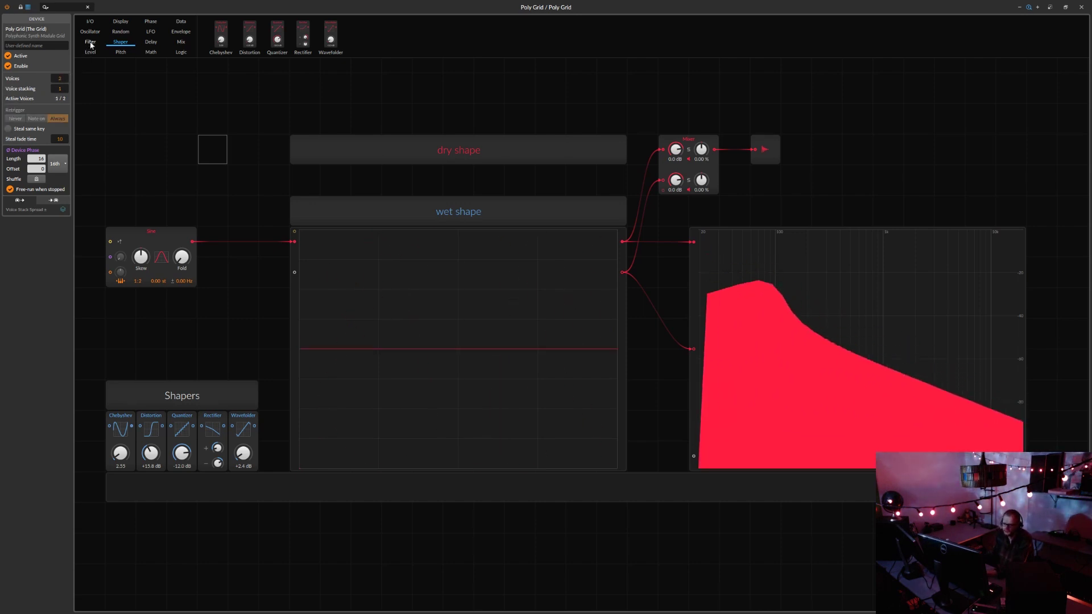
Step: Insert an ADSR envelope between the sine oscillator and the oscilloscope's first input
left_click(179, 32)
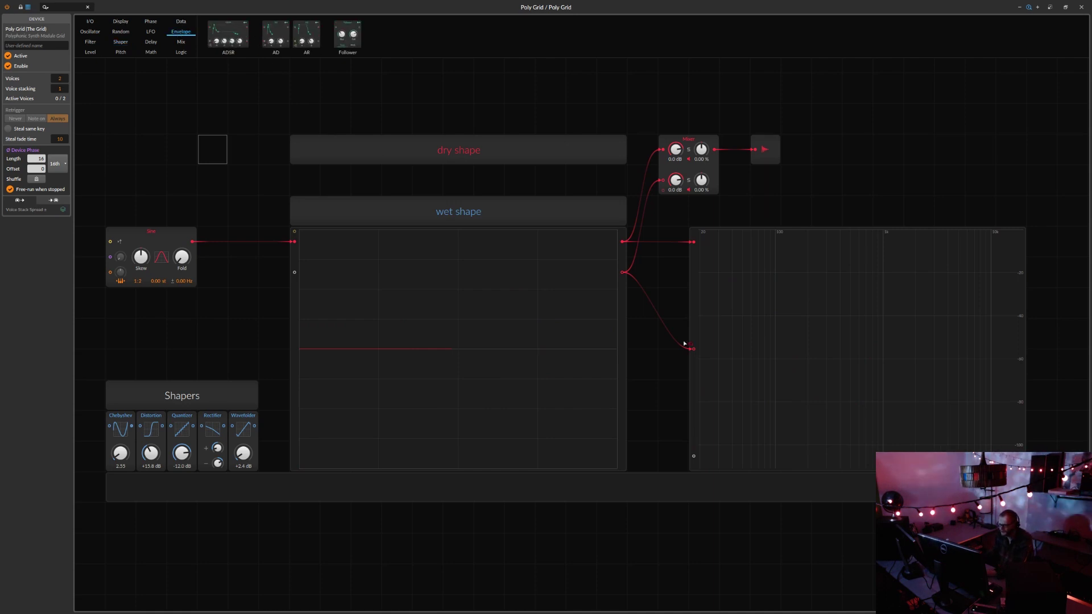
left_click_drag(684, 343, 196, 308)
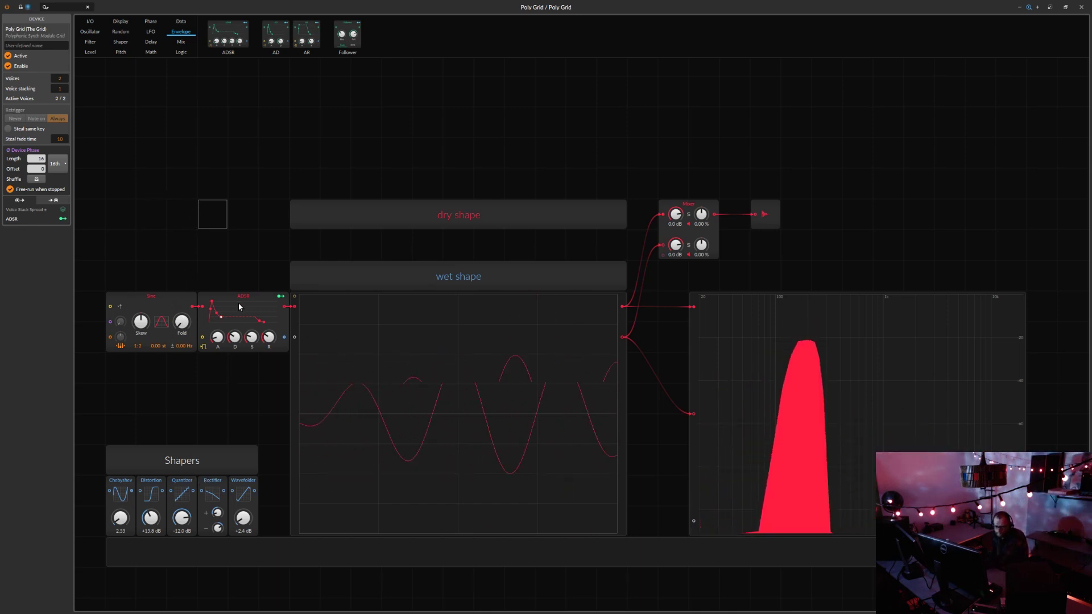
Step: Make room by moving the ADSR above the signal path, the Sine module left, and the labels, oscilloscope, mixer, output and spectrum right
left_click_drag(238, 298, 241, 245)
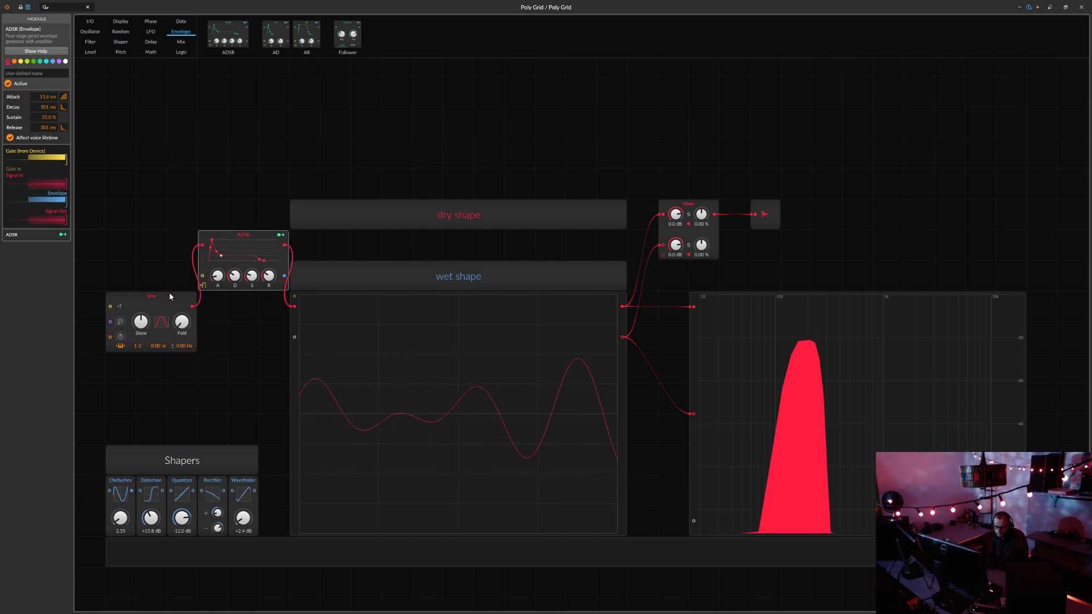
left_click_drag(169, 297, 138, 297)
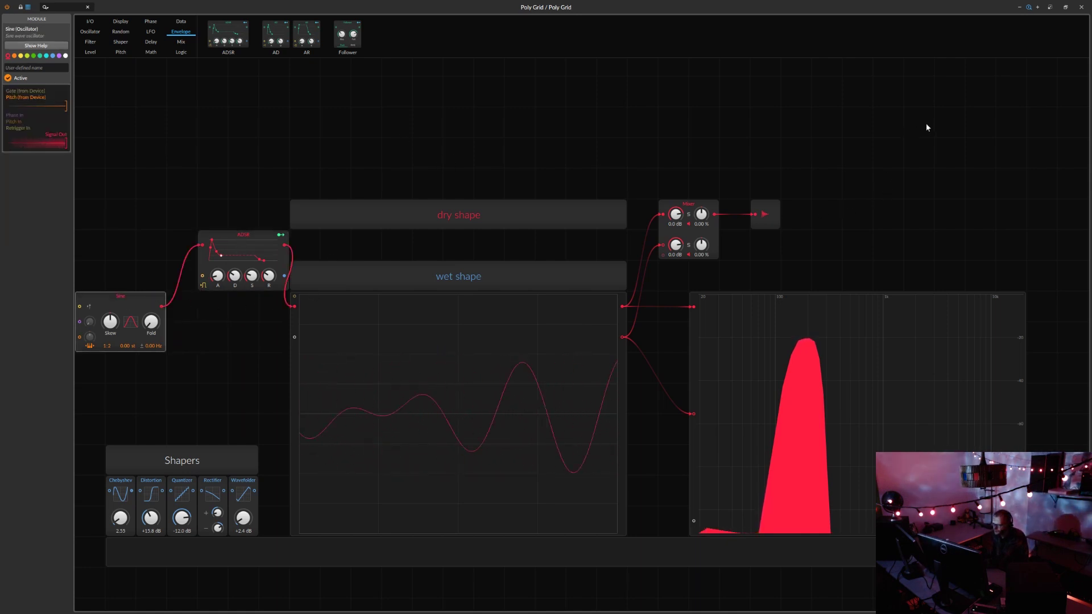
left_click_drag(926, 127, 463, 487)
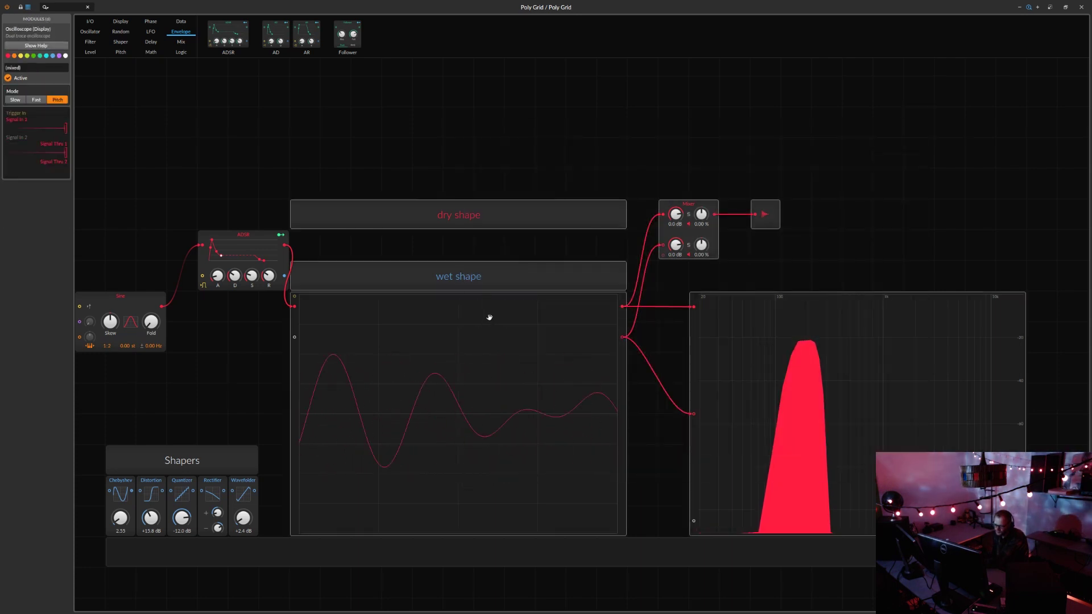
left_click_drag(489, 317, 520, 317)
Step: Place the Wavefolder below the ADSR and wire it between the oscillator and the oscilloscope's second input
left_click_drag(248, 503, 248, 348)
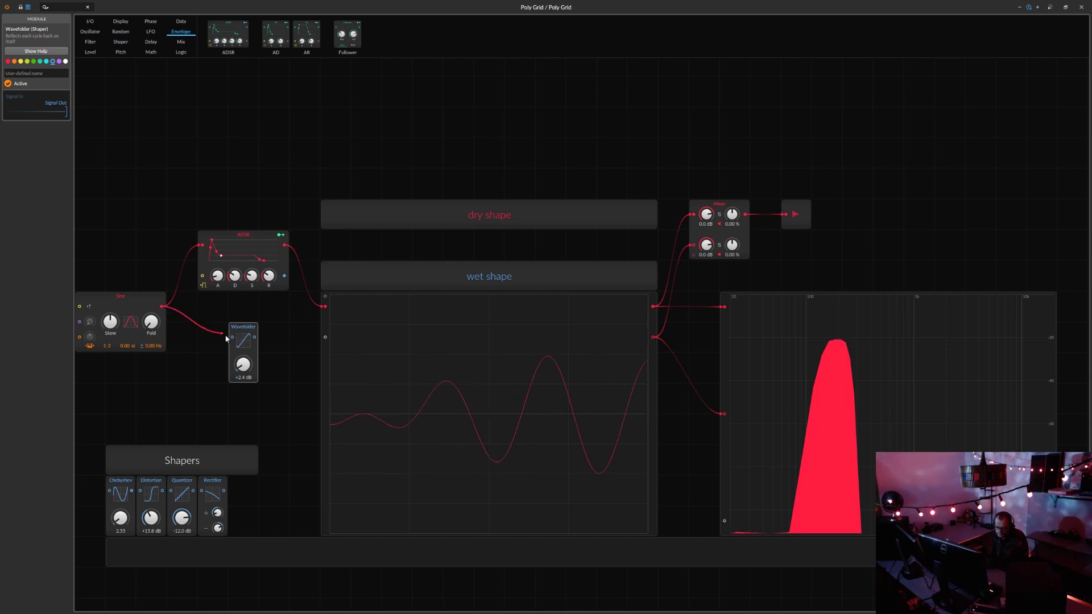
left_click_drag(223, 326, 324, 340)
Step: Replace the wired Wavefolder with a Chebyshev and vary its amount between 4.41 and 2.40
mouse_move(212, 364)
left_mouse_down()
mouse_move(212, 341)
mouse_move(216, 370)
left_mouse_up()
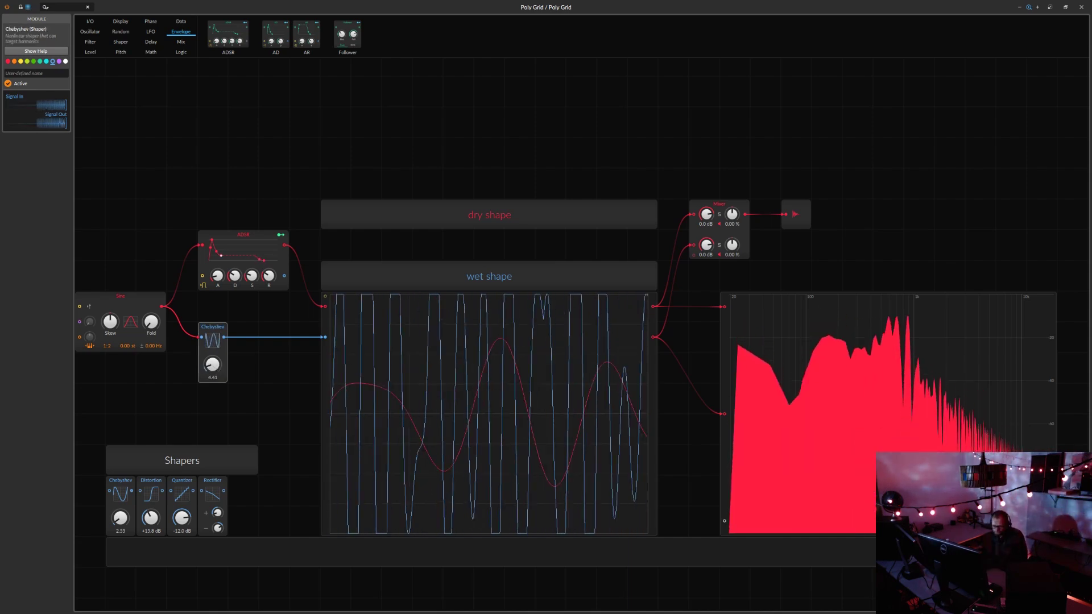
left_click_drag(212, 364, 212, 365)
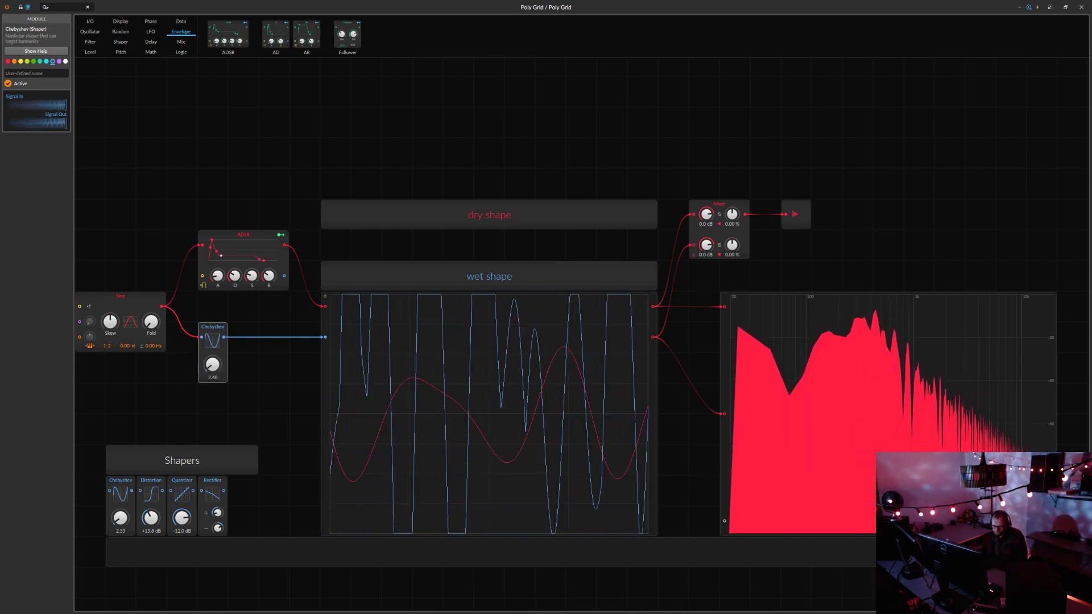
Step: Replace the wired Chebyshev with a Rectifier and raise its positive and negative amounts
right_click(218, 331)
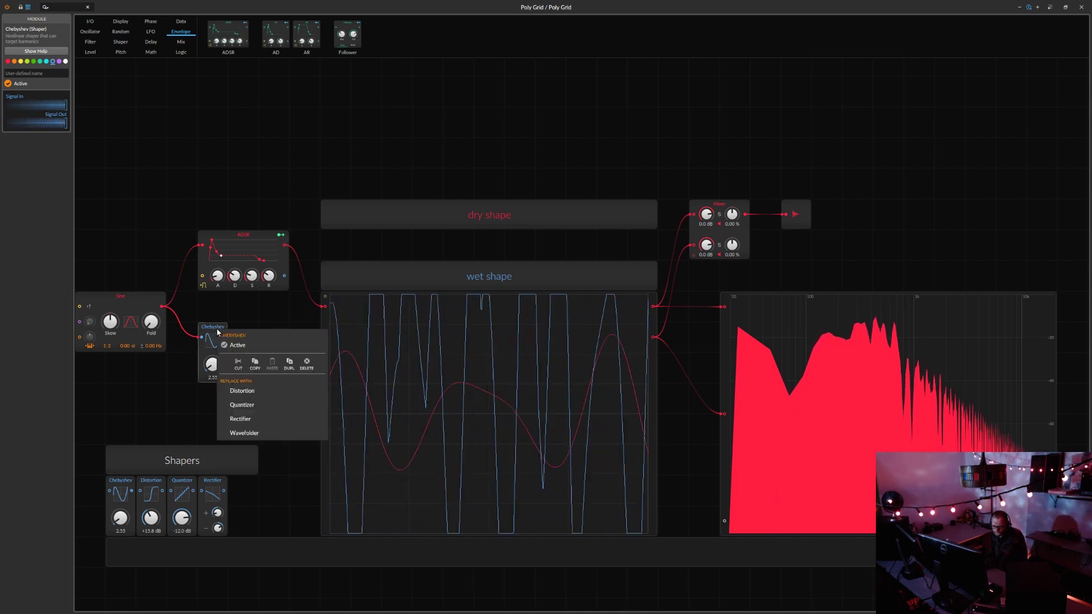
left_click(243, 419)
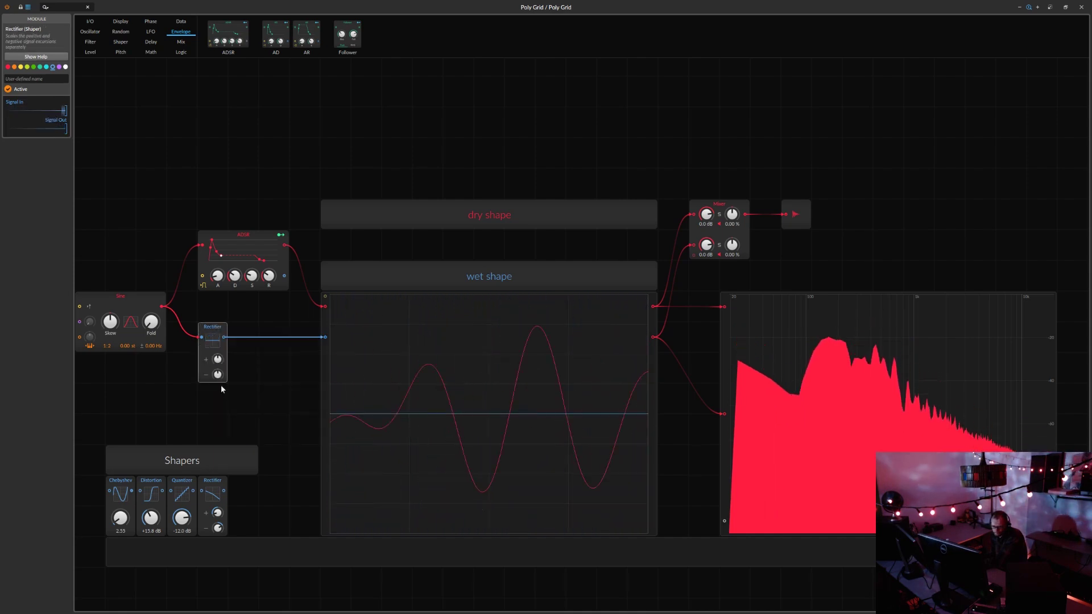
mouse_move(217, 362)
left_mouse_down()
mouse_move(218, 336)
mouse_move(219, 379)
left_mouse_up()
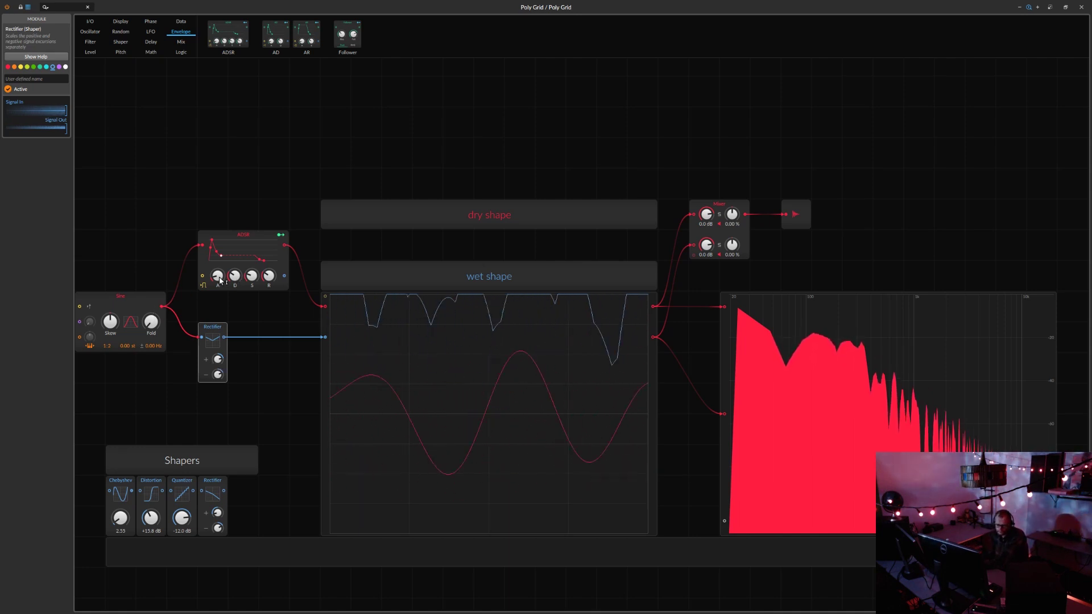
Step: Lengthen the ADSR's attack and lower the wired Rectifier's positive and negative amounts to -80.0 %
left_click_drag(220, 279, 221, 253)
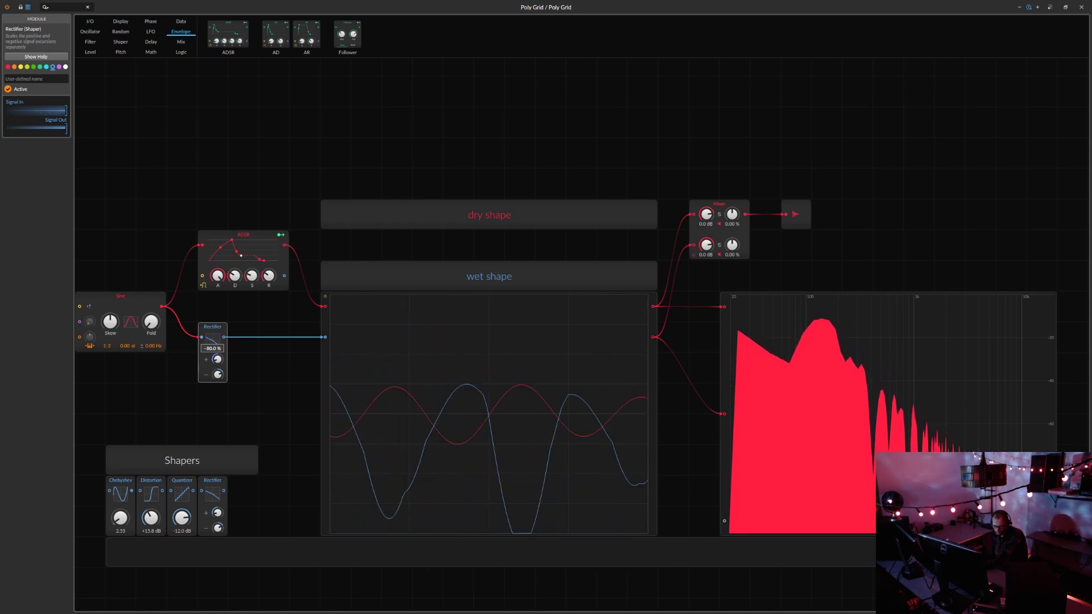
left_click_drag(218, 375, 218, 409)
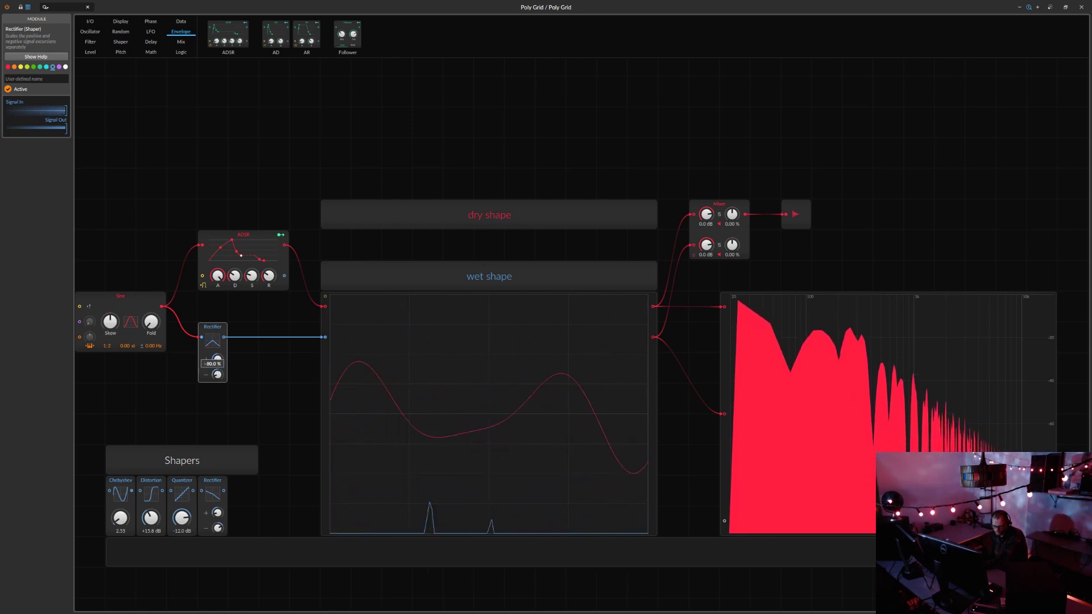
Step: Replace the wired Rectifier with a Distortion and lower its drive to +11.2 dB
right_click(220, 335)
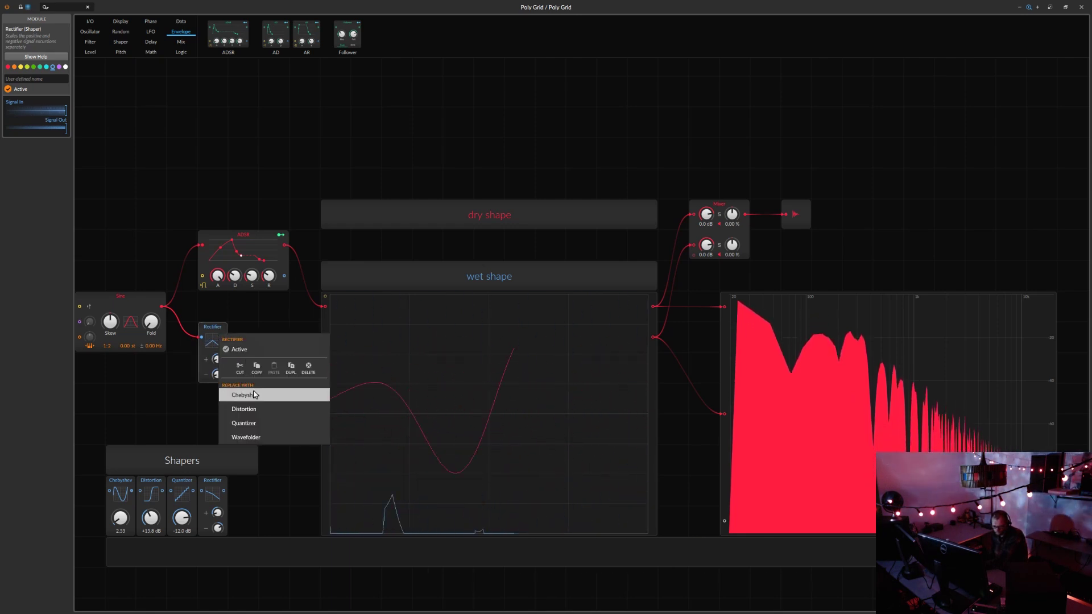
left_click(244, 409)
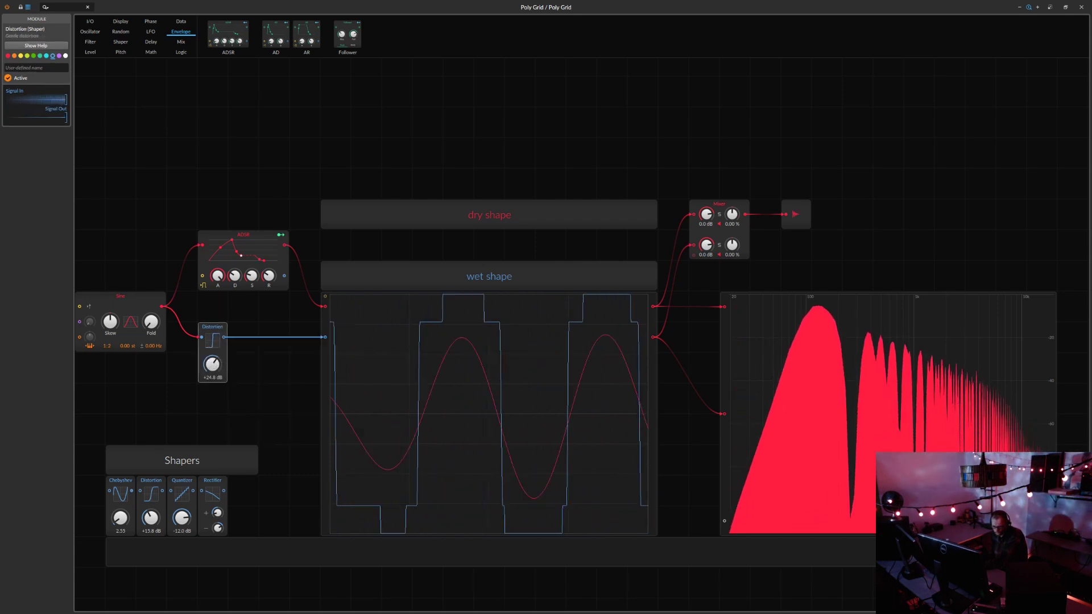
left_click_drag(212, 364, 211, 378)
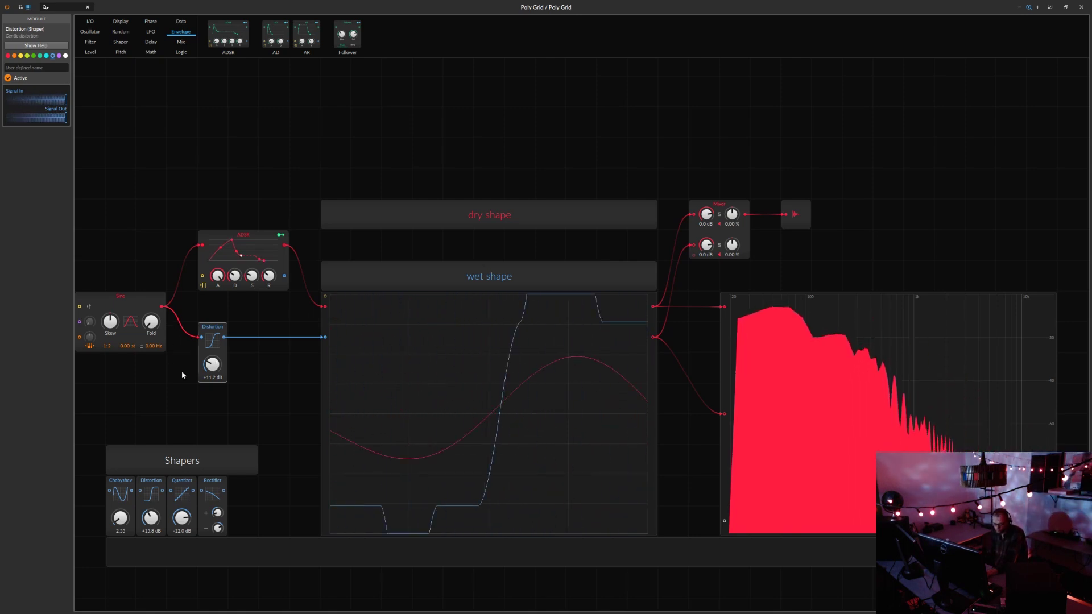
Step: Replace the wired Distortion with a Quantizer and set its amount to -10.8 dB
right_click(211, 332)
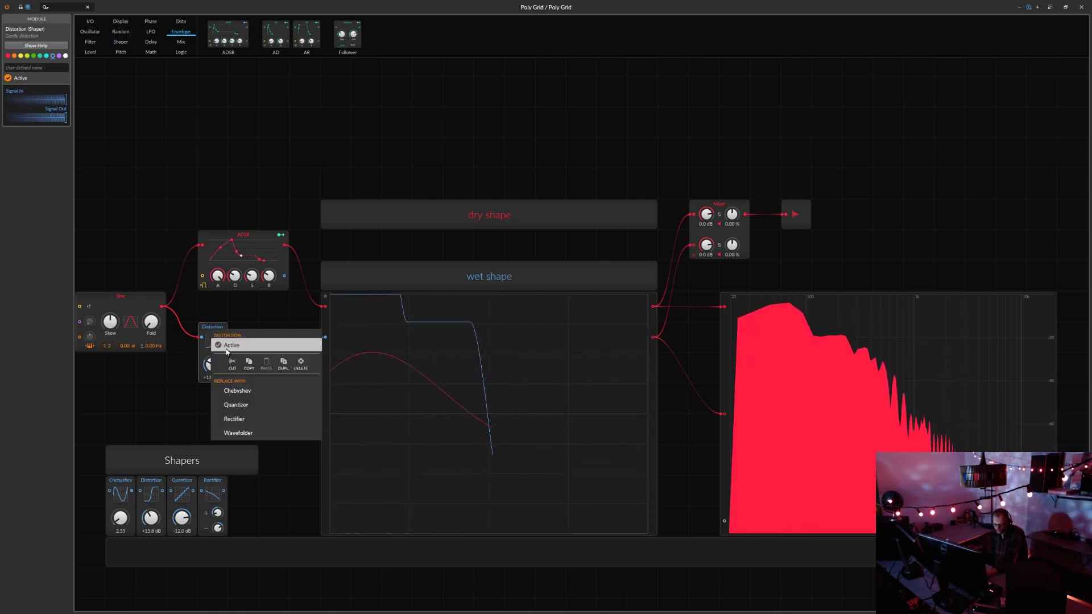
left_click(238, 404)
mouse_move(216, 369)
left_mouse_down()
mouse_move(217, 382)
mouse_move(216, 367)
left_mouse_up()
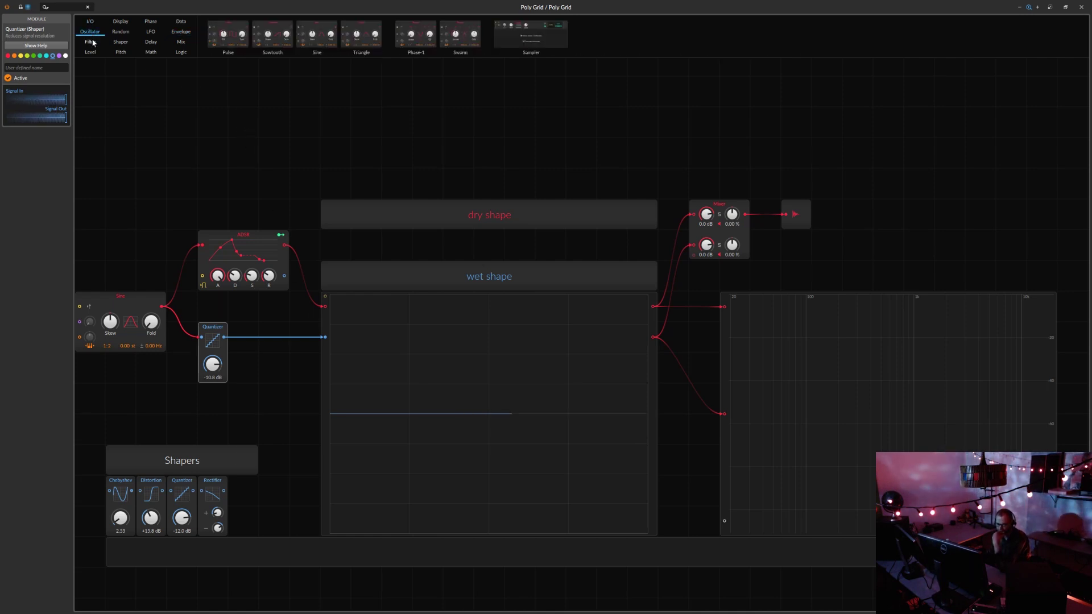
Step: Find the Recorder among the module categories, place it above the dry shape label and start playback
mouse_move(92, 45)
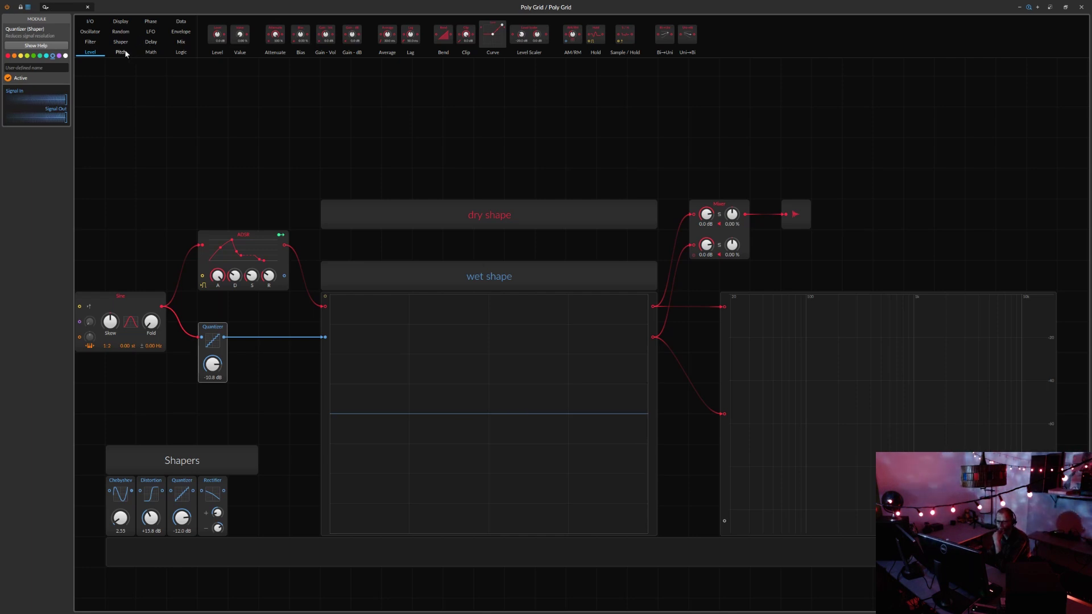
left_click(125, 22)
left_click(151, 22)
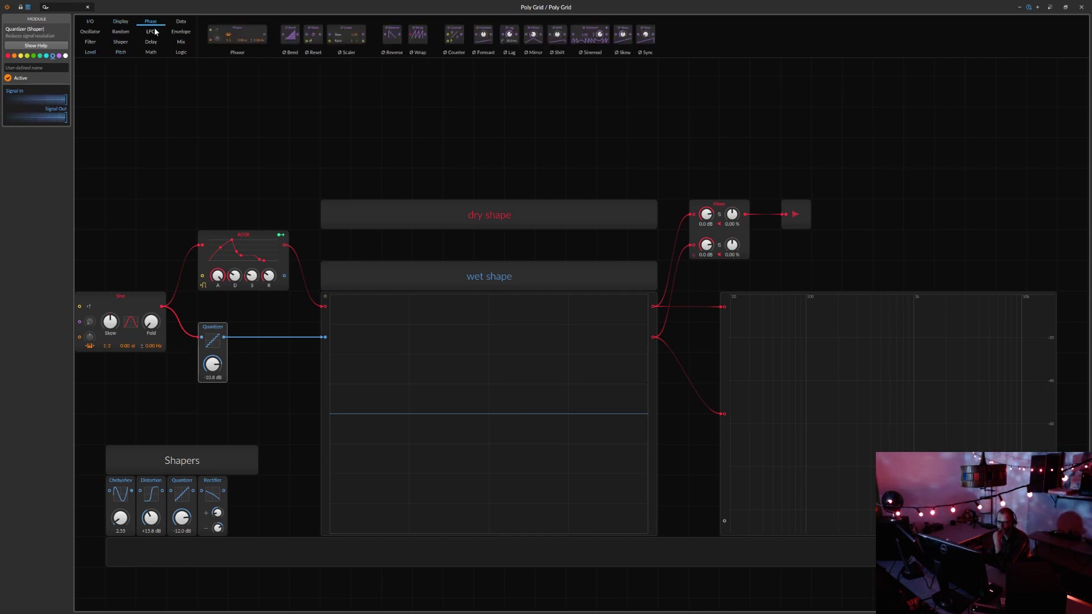
left_click(153, 32)
left_click(153, 43)
left_click(154, 52)
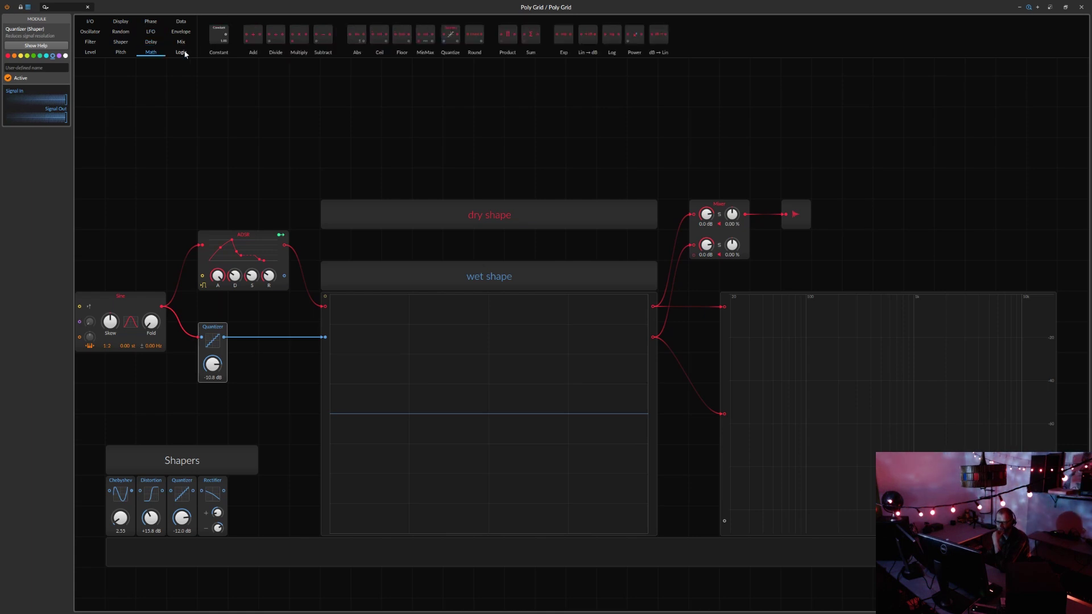
left_click(182, 52)
left_click(181, 22)
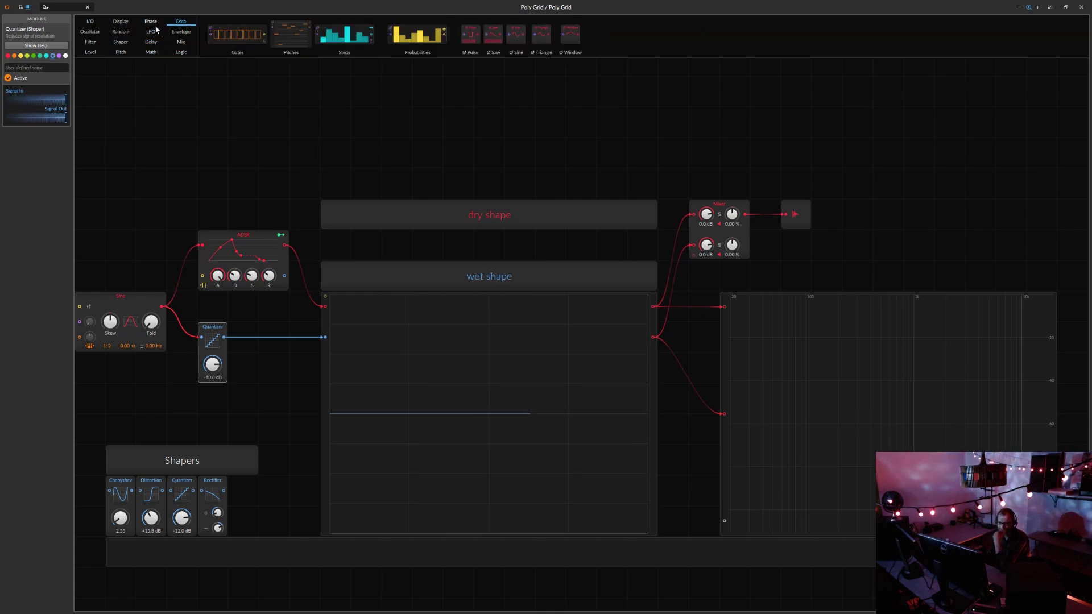
left_click(151, 43)
left_click_drag(378, 34, 437, 166)
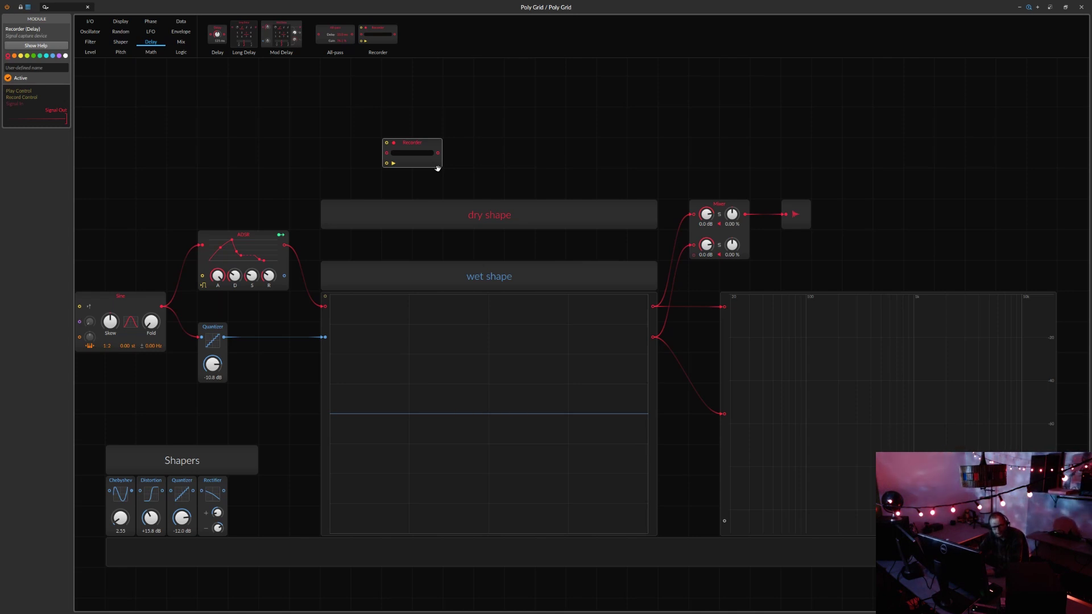
key("space")
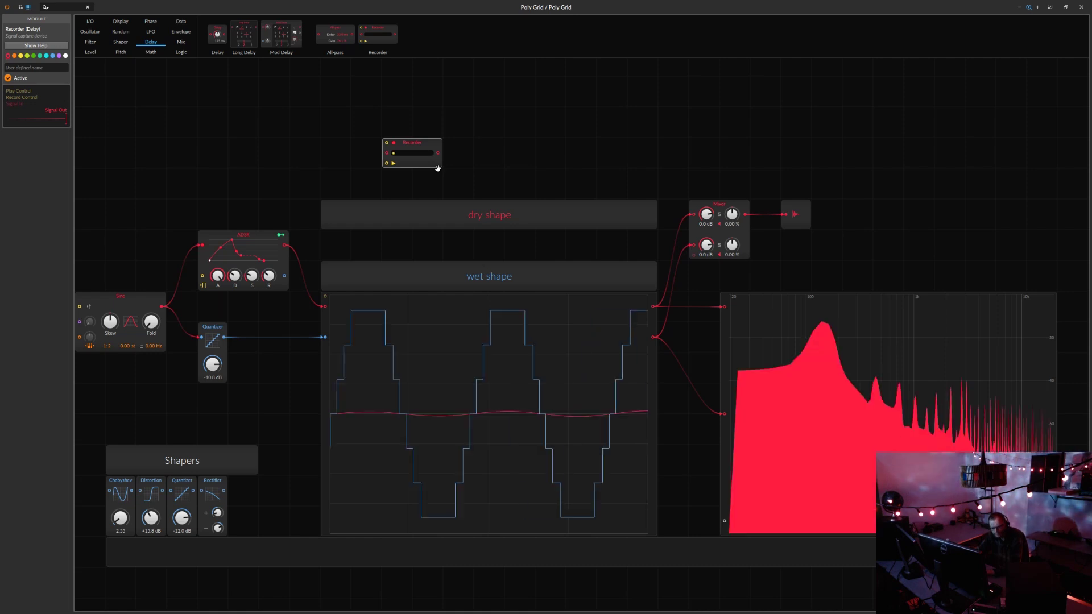